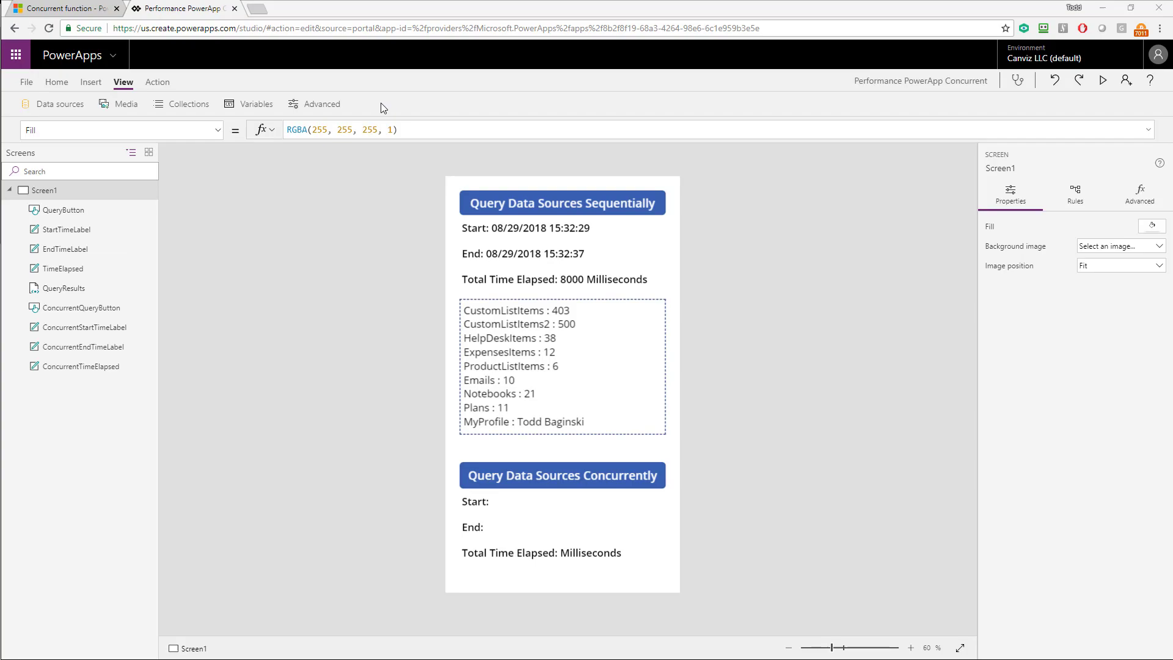
Step: Read the Concurrent function article in Microsoft Docs, then return to PowerApps Studio
{"action": "left_click", "coordinate": [72, 13]}
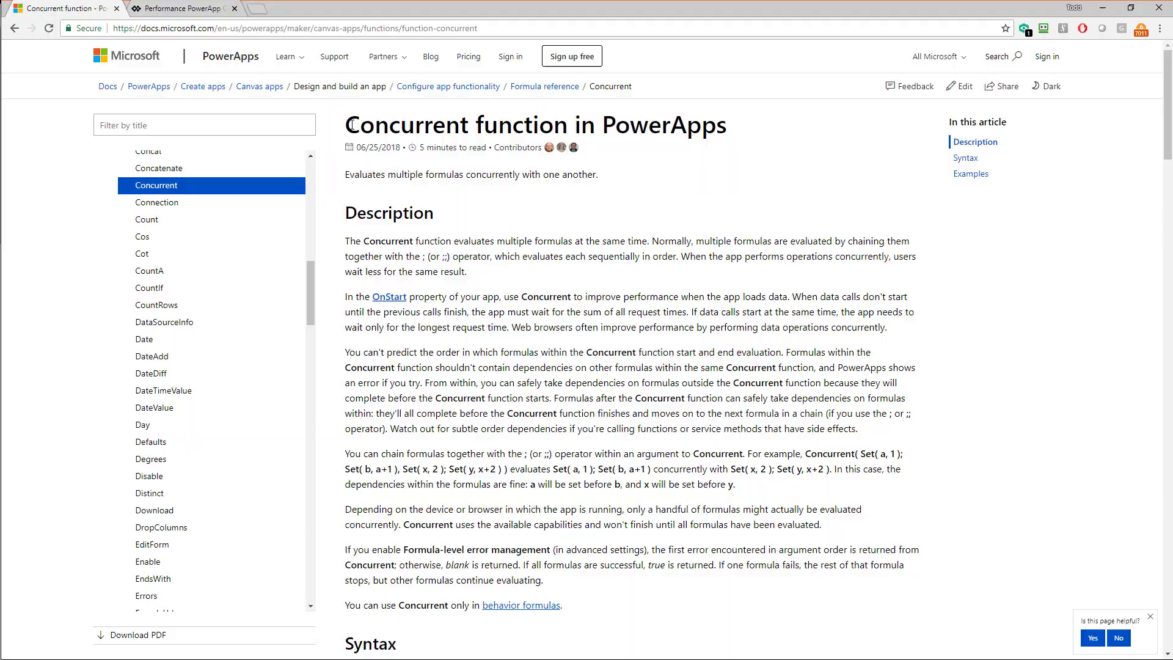
{"action": "left_click", "coordinate": [183, 10]}
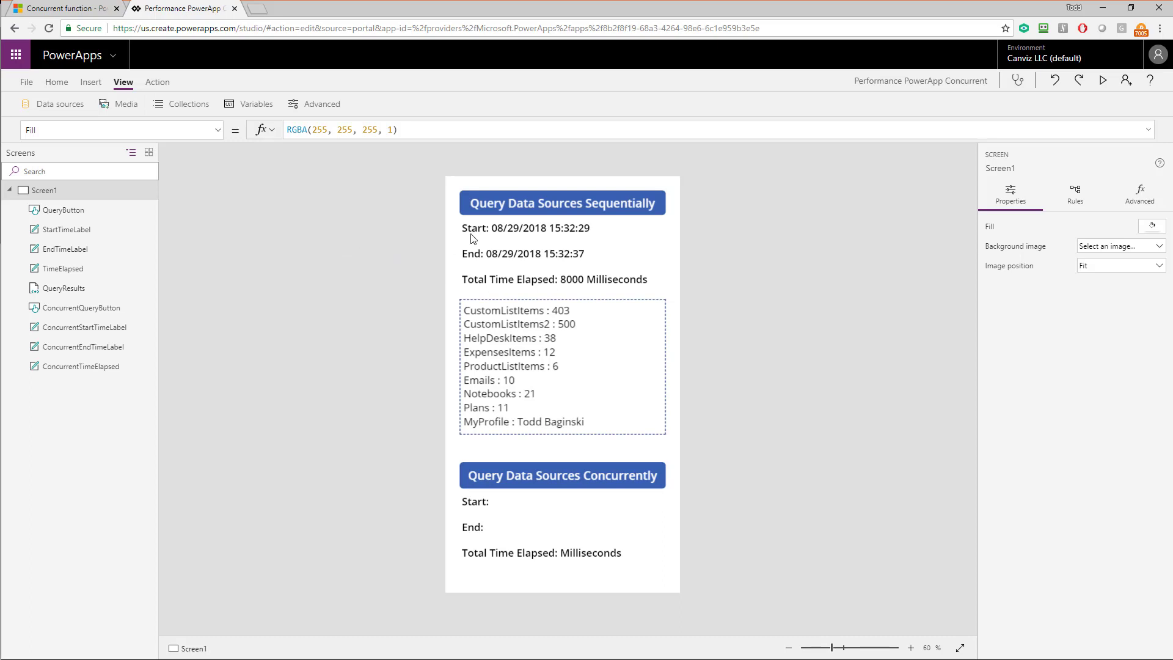
Step: Review QueryButton's full OnSelect formula, highlighting the StartDateTime variable and the CustomListItems collection
{"action": "left_click", "coordinate": [636, 209]}
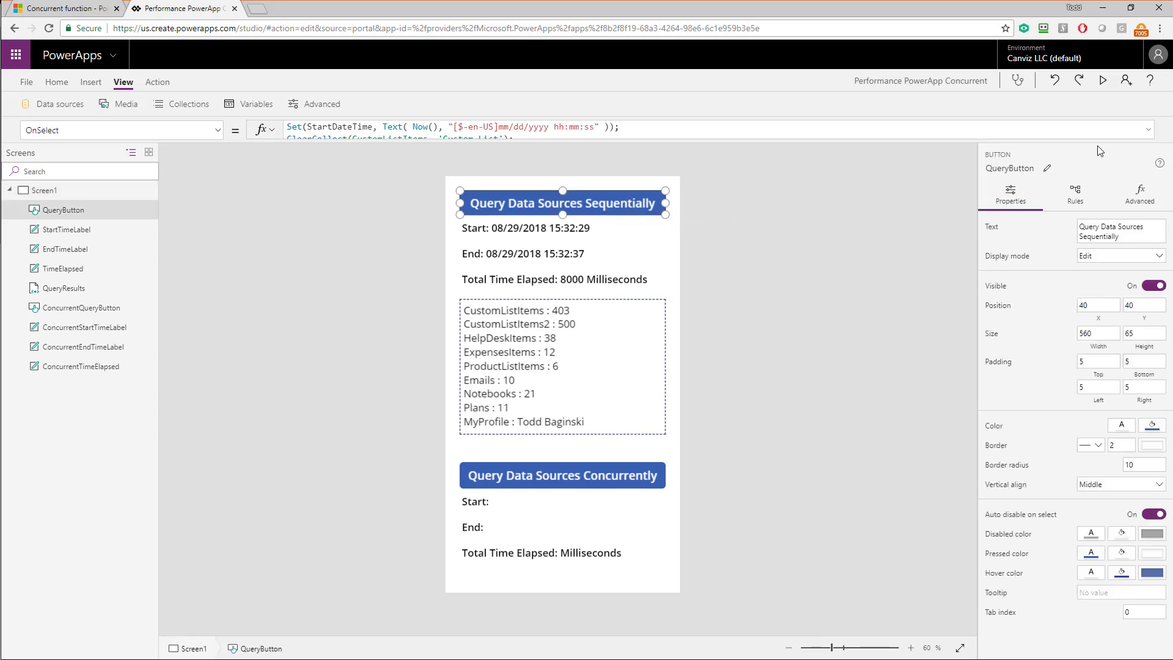
{"action": "left_click", "coordinate": [1148, 131]}
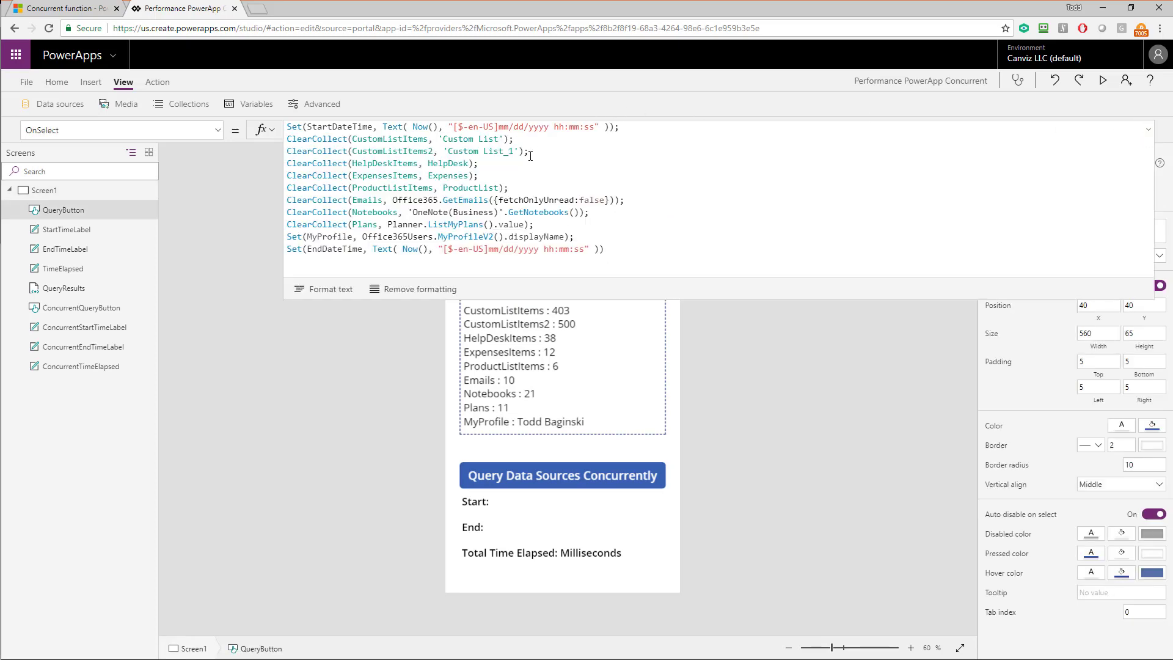
{"action": "double_click", "coordinate": [344, 125]}
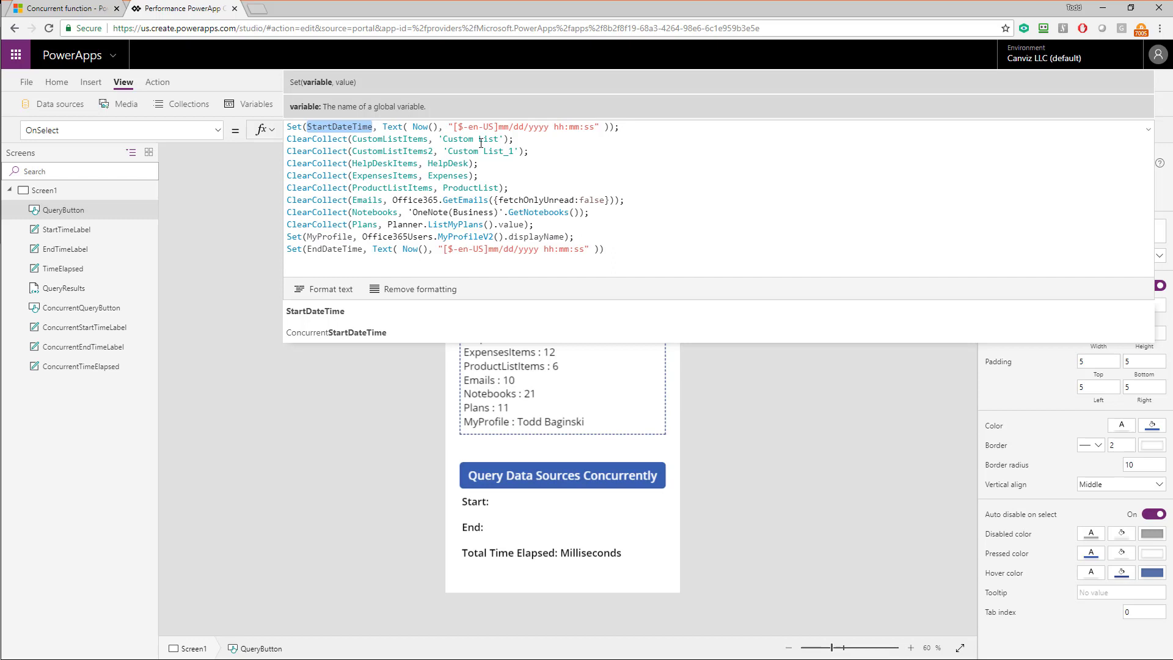
{"action": "double_click", "coordinate": [394, 138]}
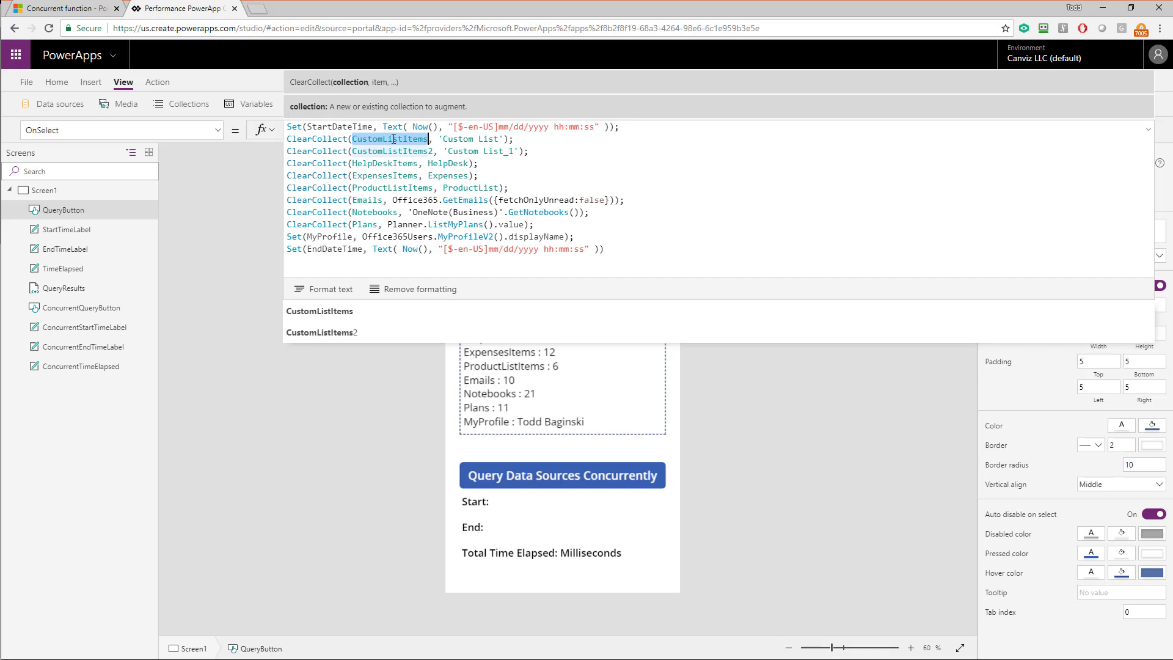
Step: Show the Data panel with the formula bar collapsed so all connected sources are visible
{"action": "left_click", "coordinate": [59, 104]}
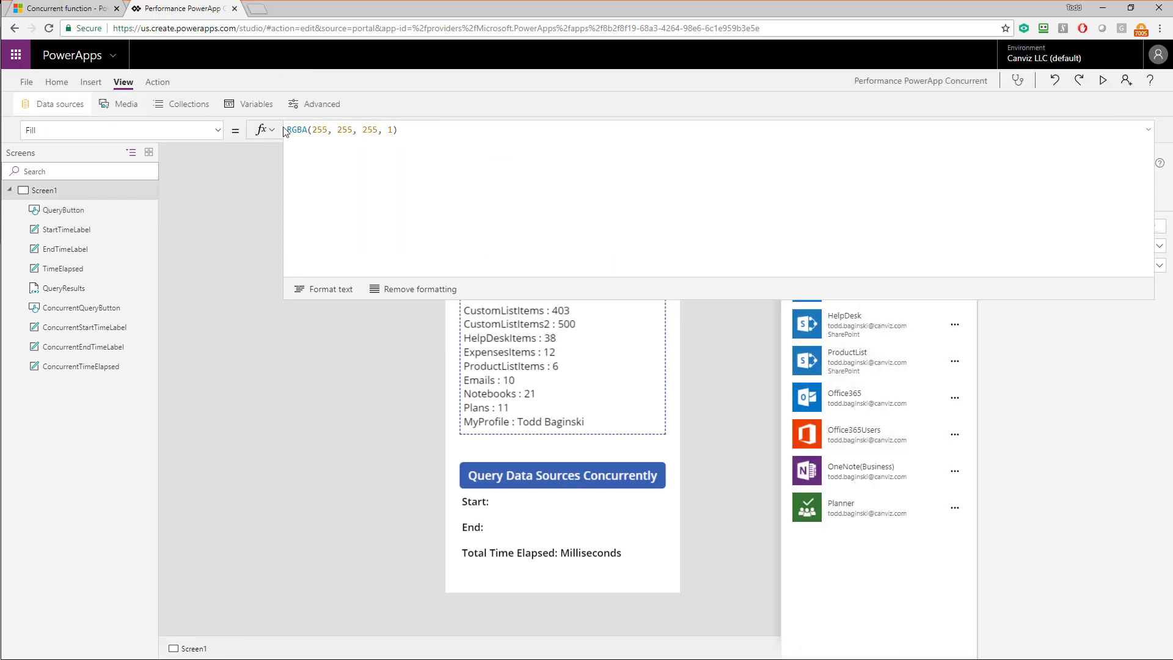
{"action": "left_click", "coordinate": [1148, 131]}
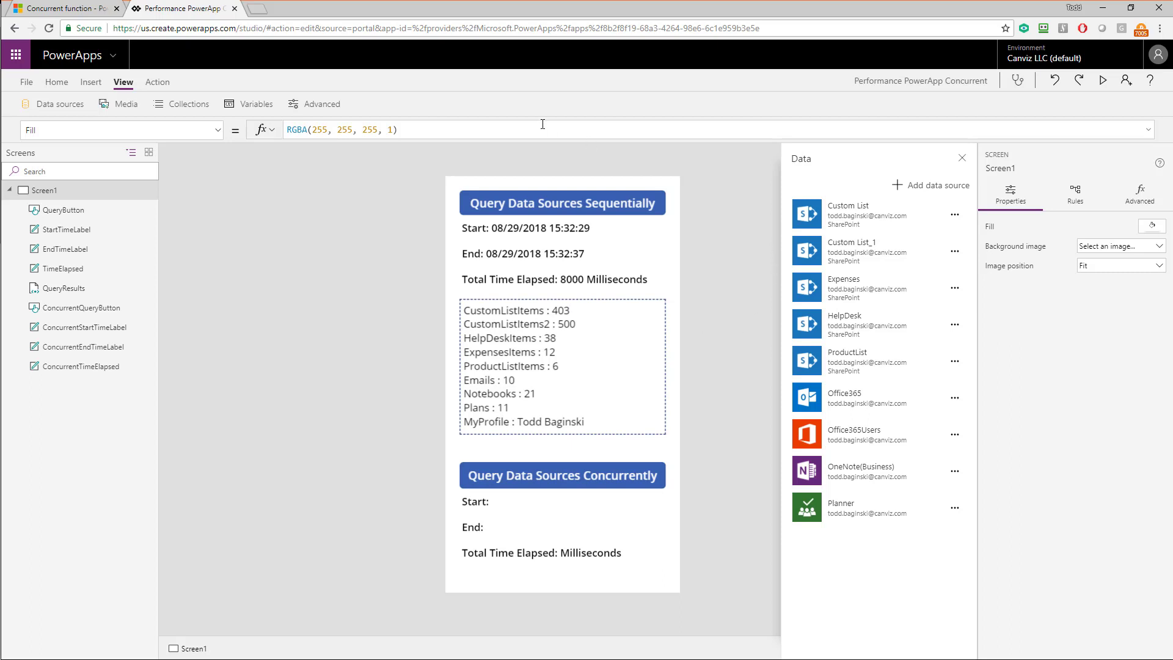
Step: Close the Data panel and review QueryButton's CustomListItems and Office365 GetEmails fetchOnlyUnread lines
{"action": "left_click", "coordinate": [551, 201]}
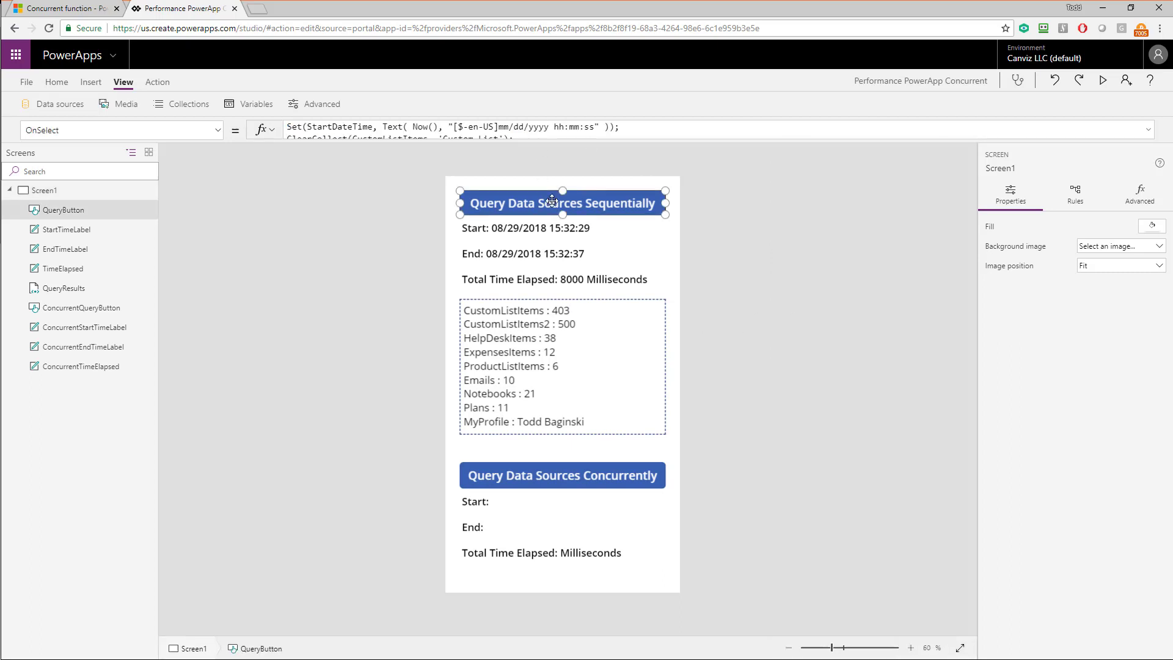
{"action": "left_click", "coordinate": [1149, 129]}
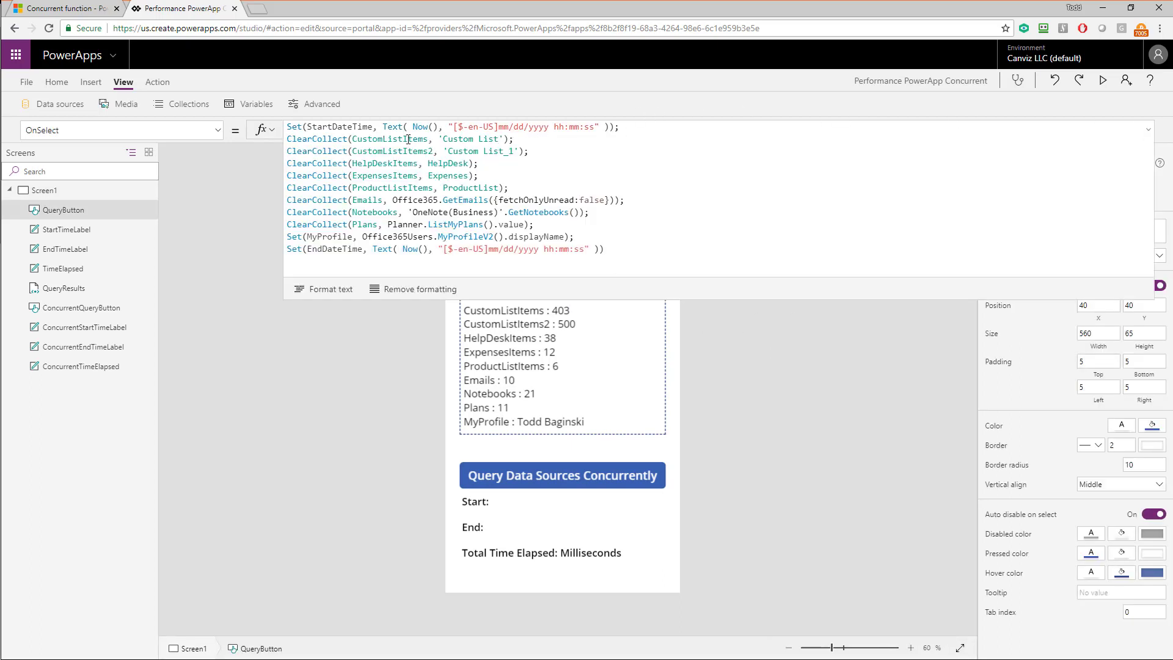
{"action": "left_click", "coordinate": [374, 140]}
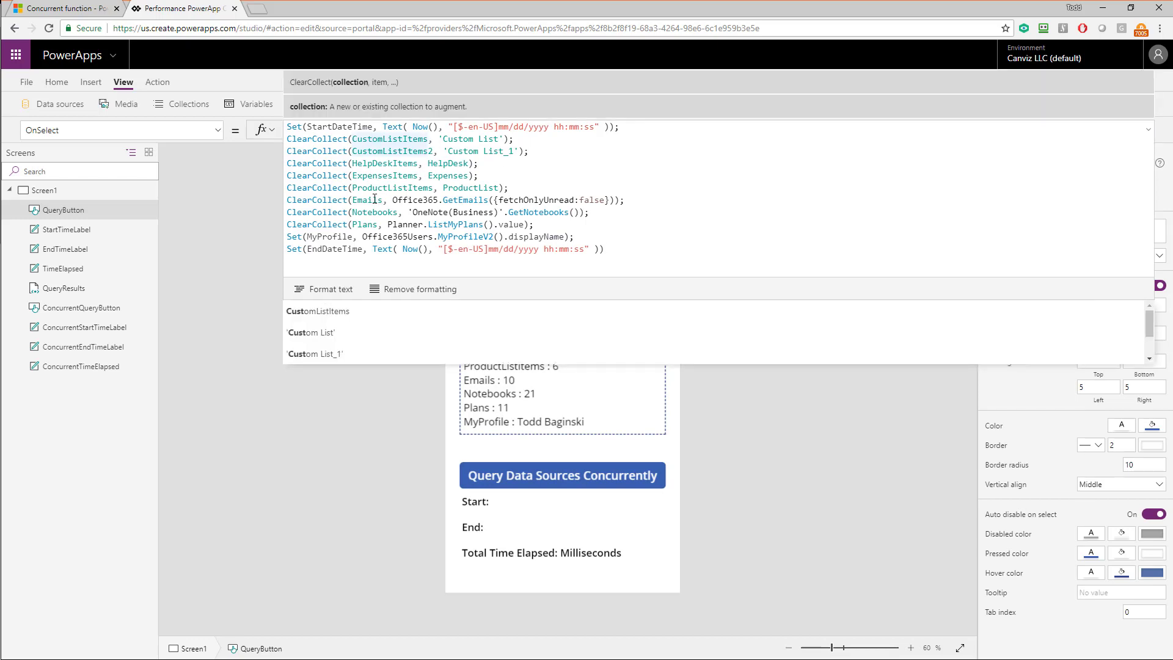
{"action": "double_click", "coordinate": [422, 199]}
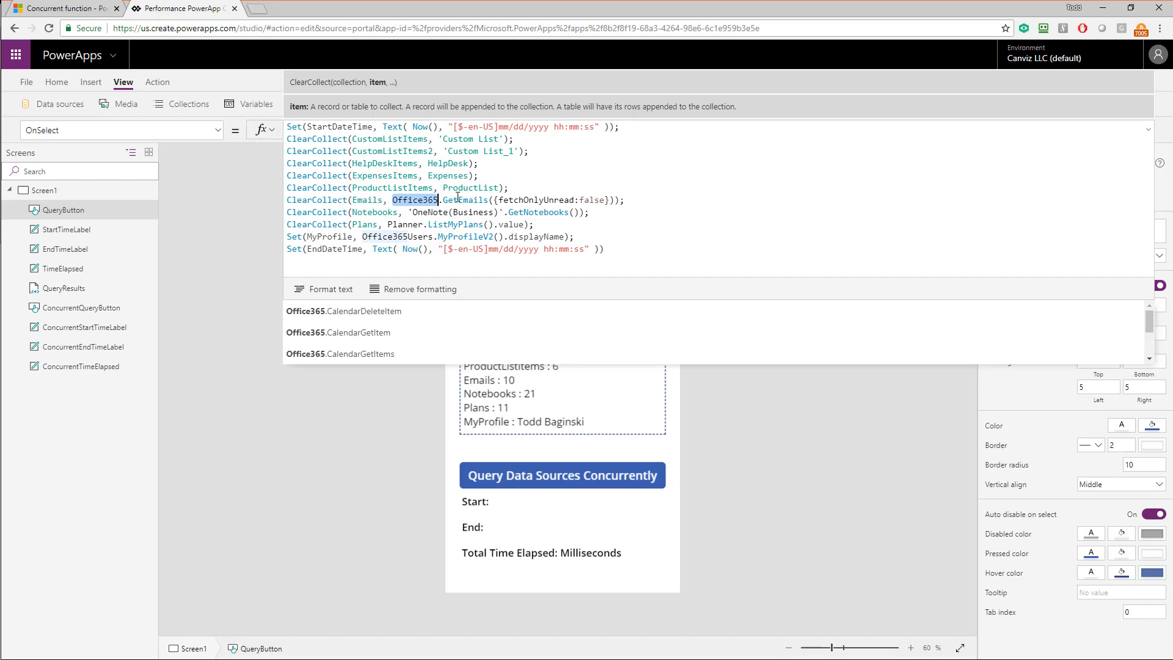
{"action": "double_click", "coordinate": [457, 199]}
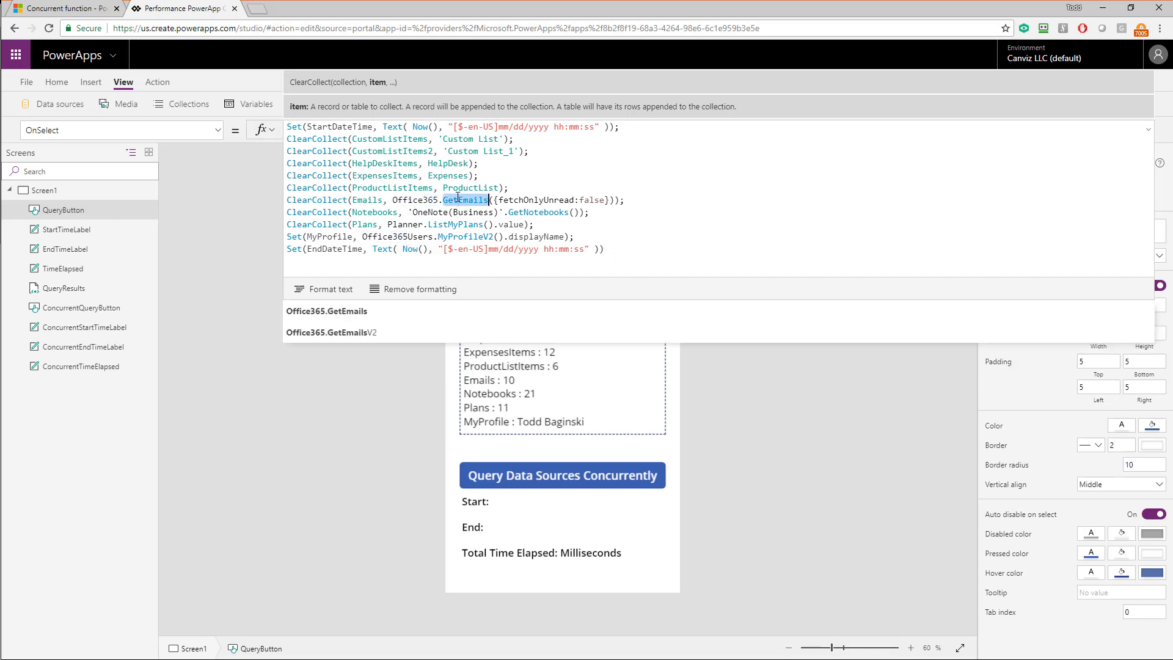
{"action": "double_click", "coordinate": [540, 200]}
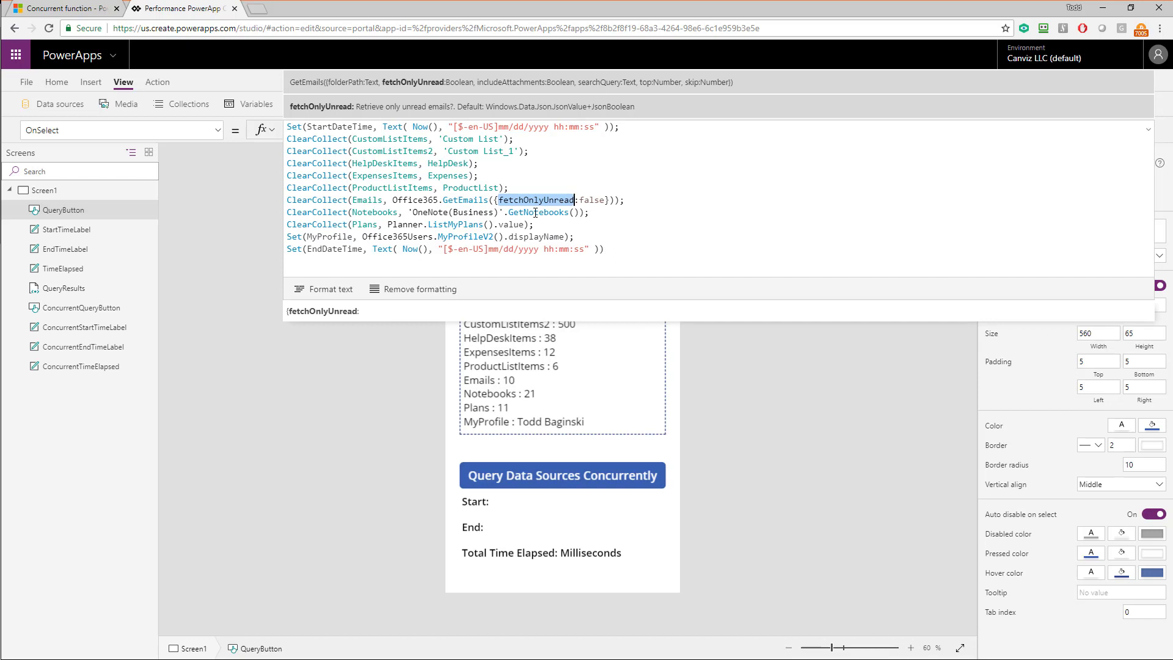
Step: Highlight GetNotebooks and the MyProfile Office365Users displayName line, then collapse the formula bar
{"action": "double_click", "coordinate": [535, 212]}
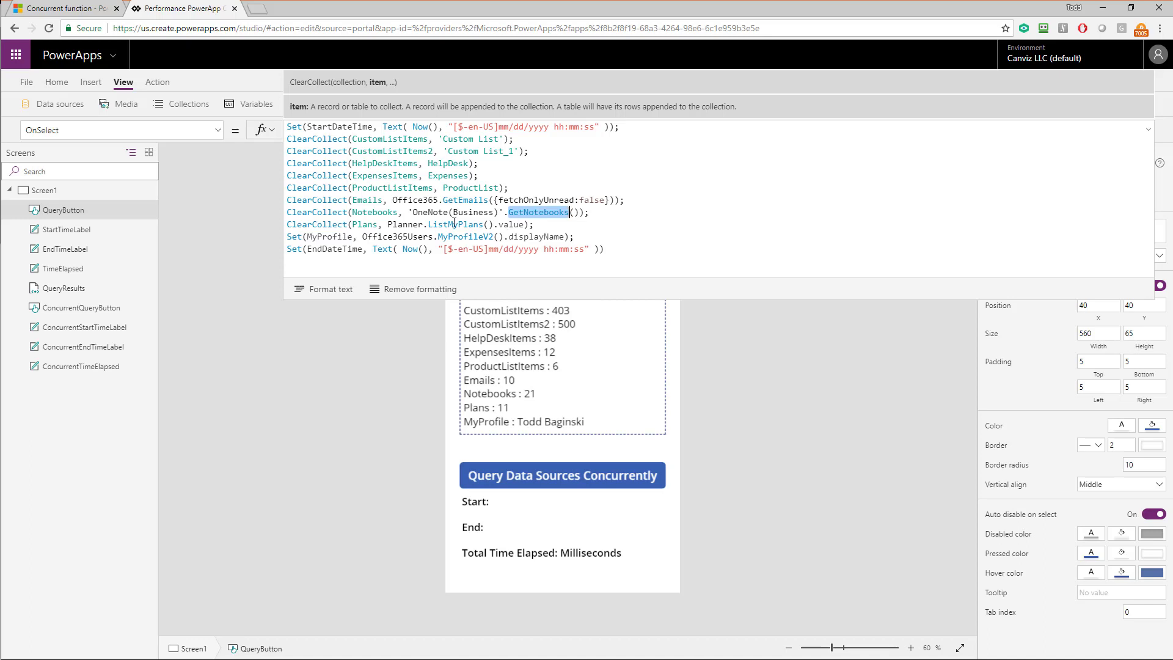
{"action": "double_click", "coordinate": [329, 237]}
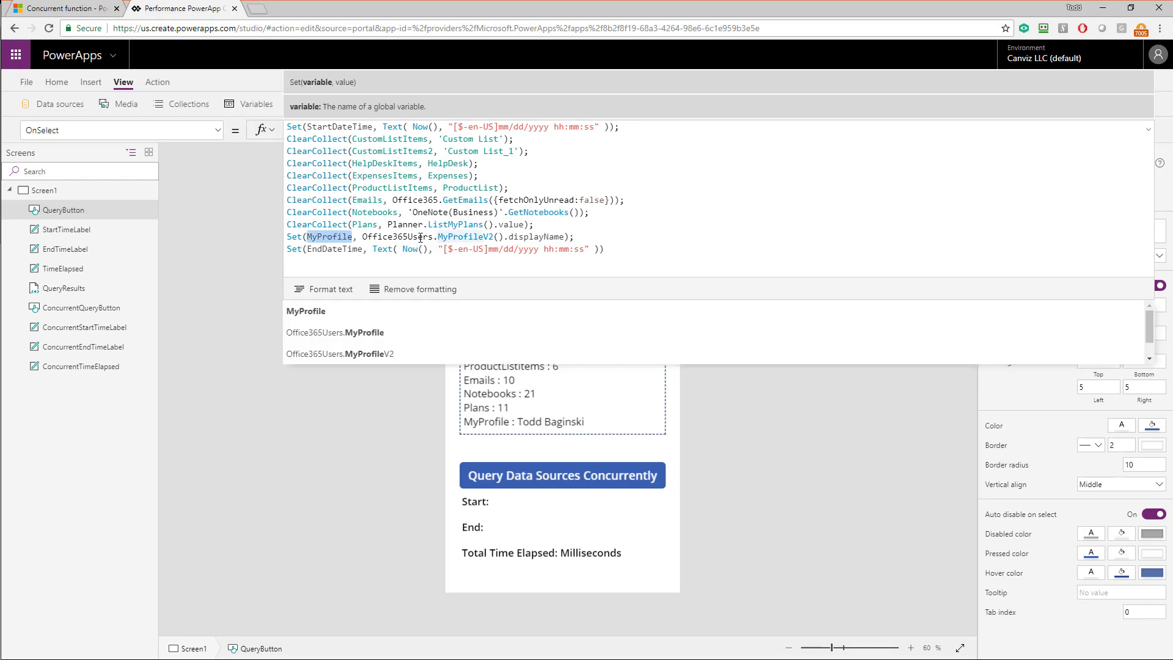
{"action": "double_click", "coordinate": [420, 237]}
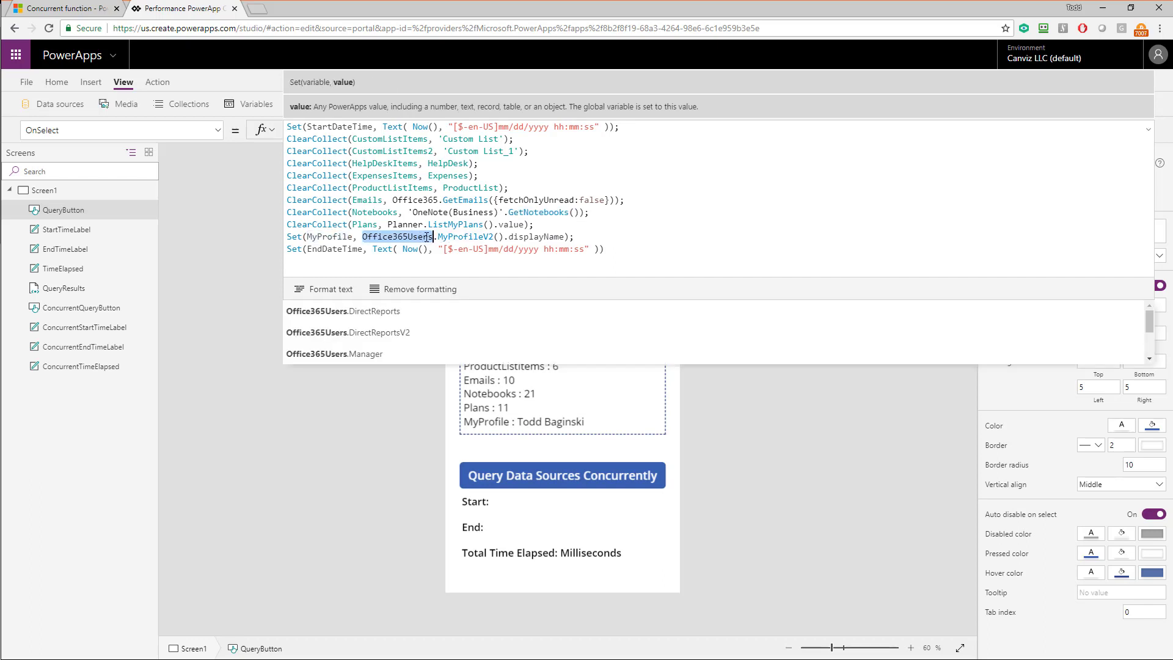
{"action": "double_click", "coordinate": [536, 237]}
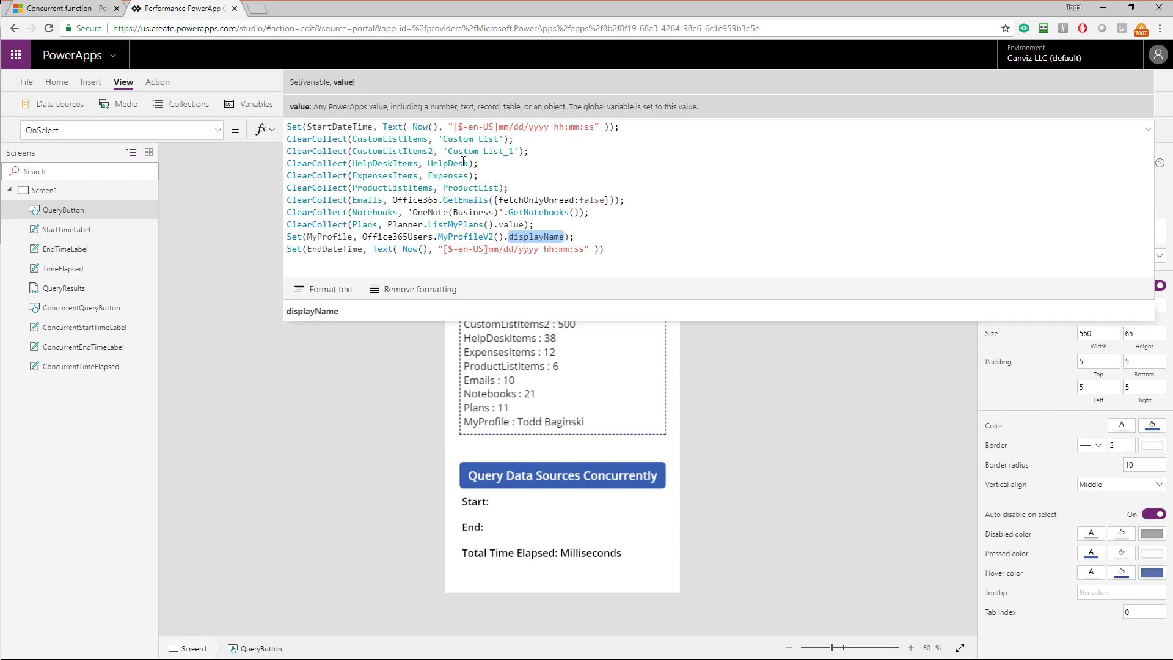
{"action": "left_click", "coordinate": [1149, 130]}
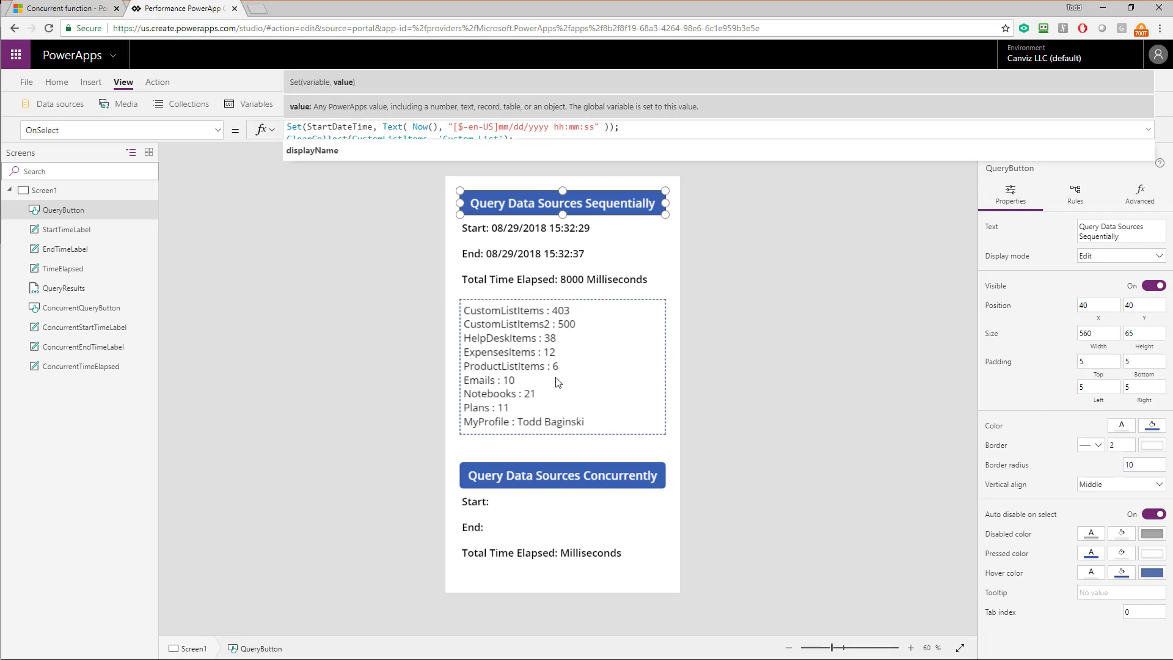
{"action": "left_click", "coordinate": [573, 374]}
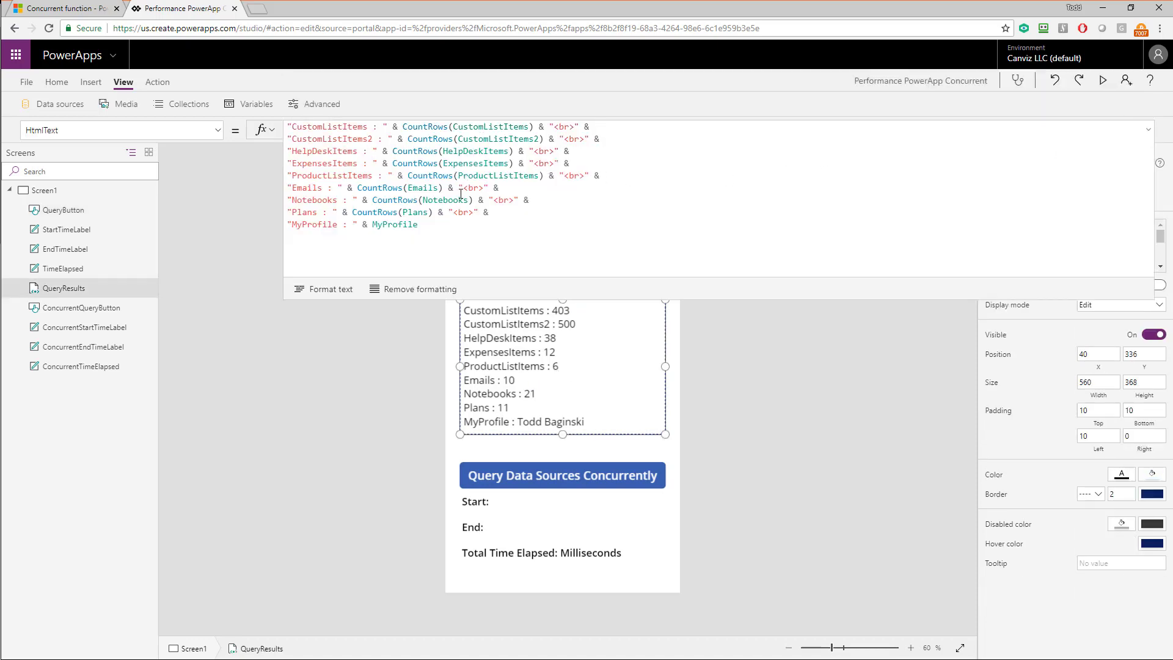
{"action": "double_click", "coordinate": [393, 224]}
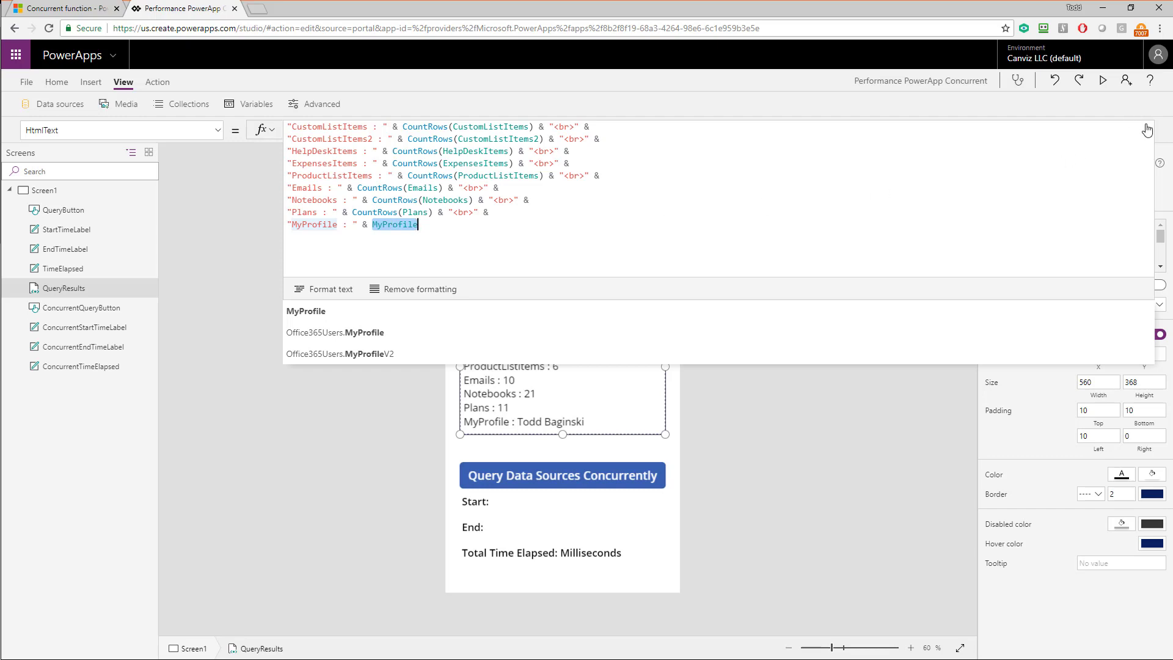
{"action": "left_click", "coordinate": [614, 194]}
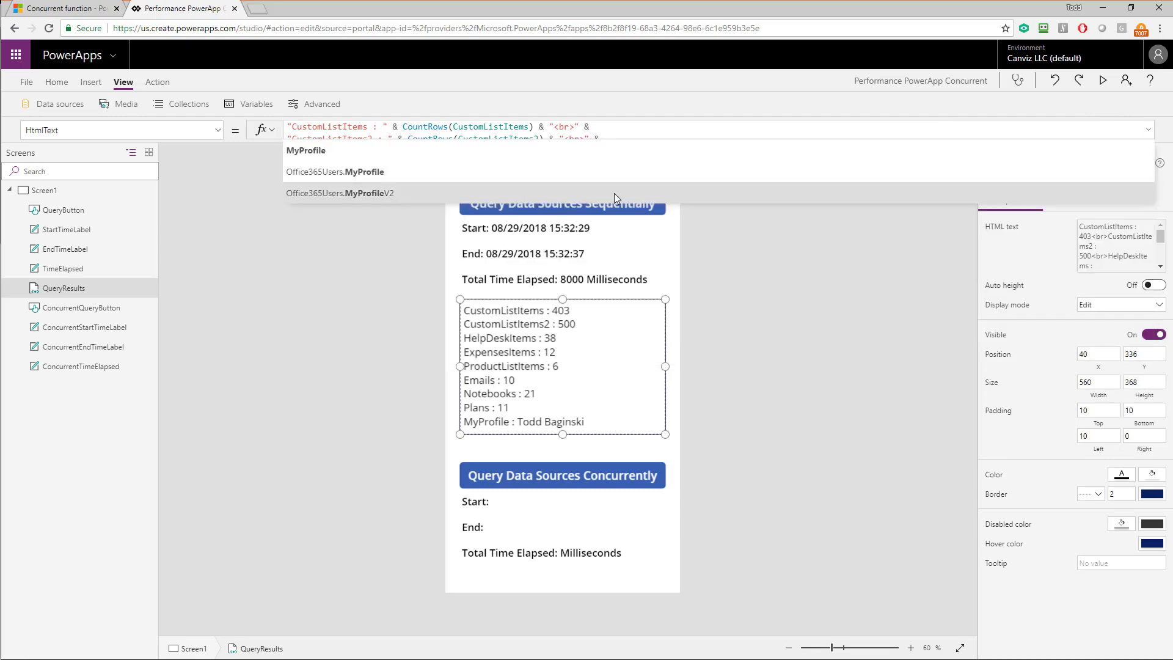
{"action": "left_click_drag", "start_coordinate": [700, 137], "coordinate": [681, 331]}
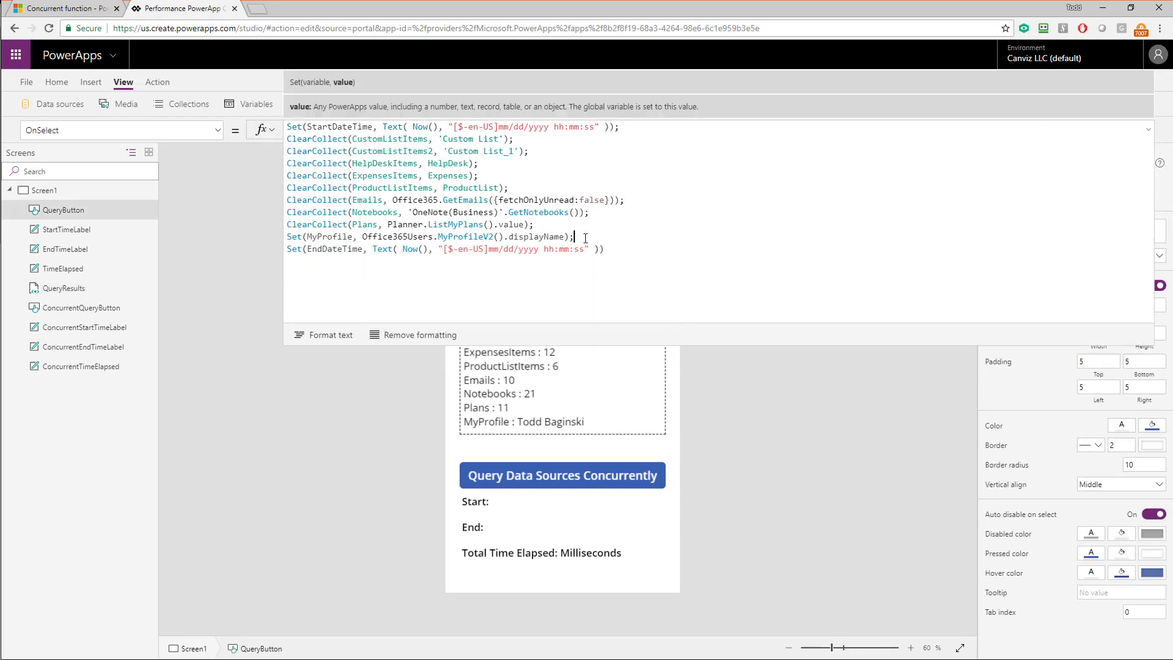
{"action": "left_click", "coordinate": [629, 230]}
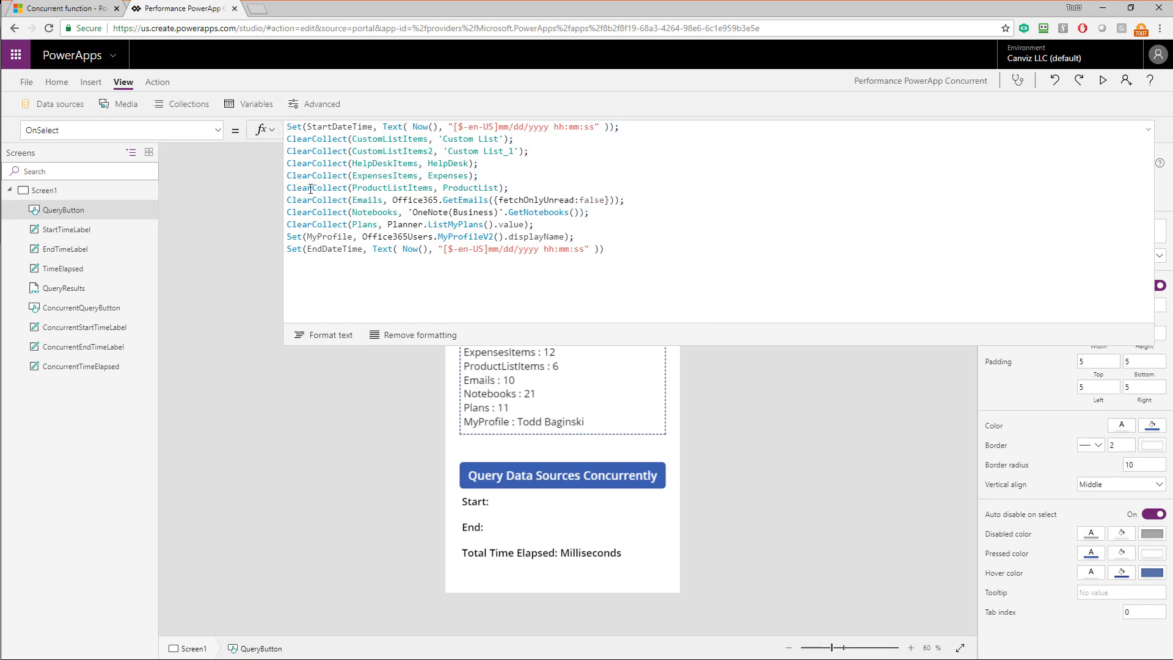
{"action": "left_click", "coordinate": [1148, 130]}
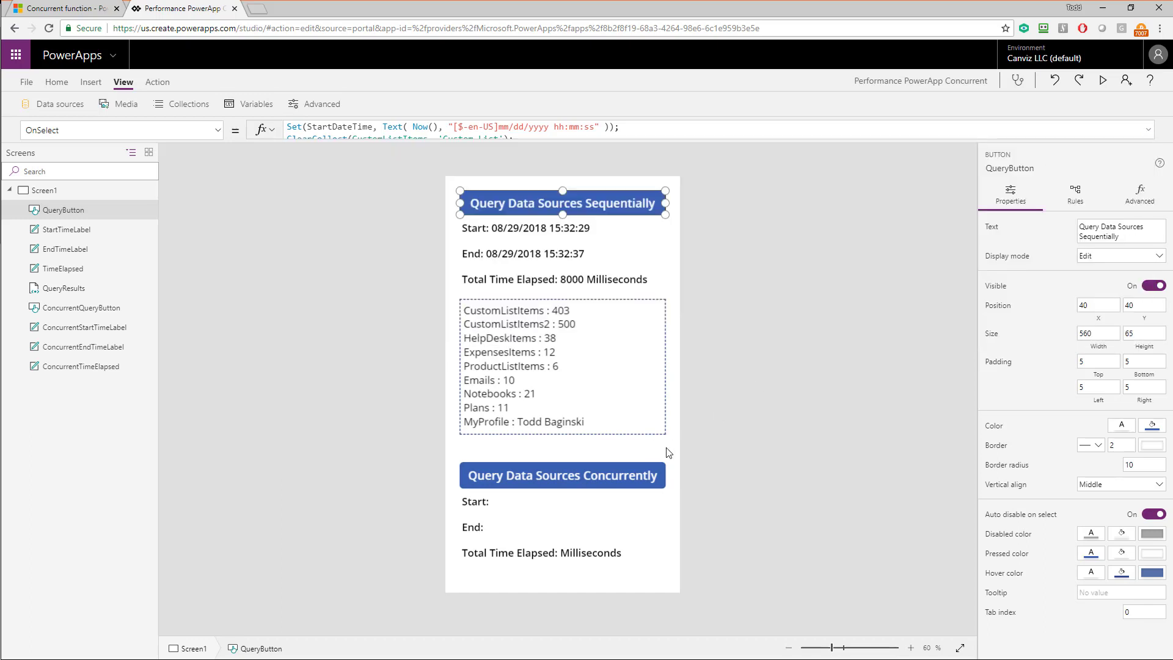
Step: Review the concurrent button's expanded formula, highlighting Concurrent and viewing its argument hints
{"action": "left_click", "coordinate": [561, 475]}
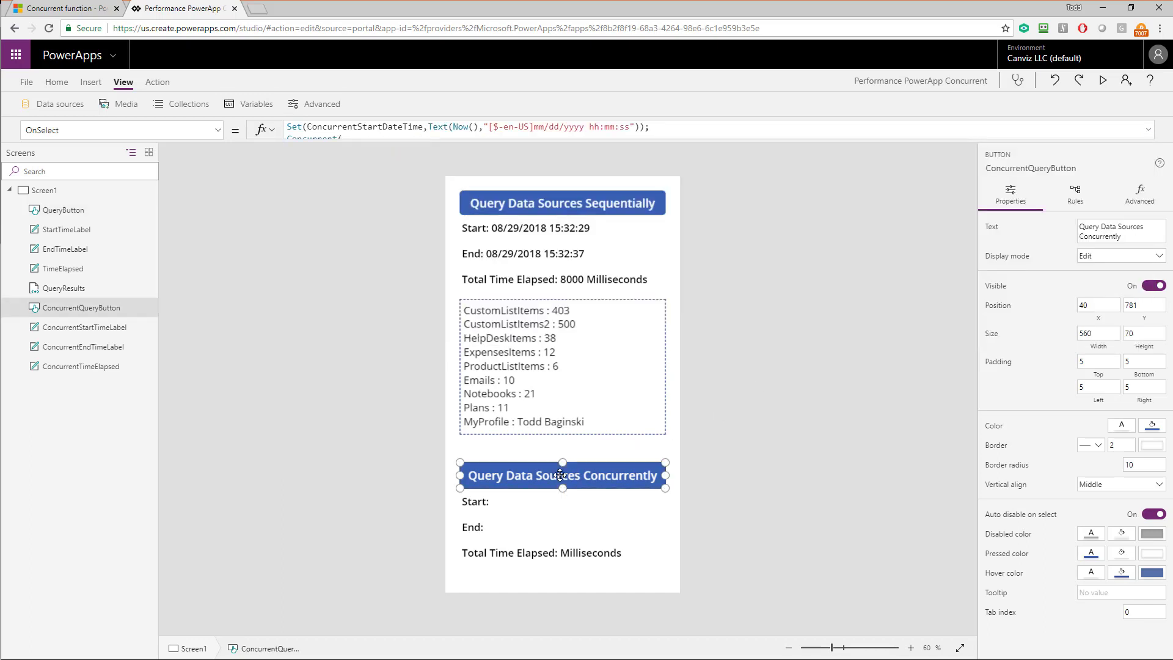
{"action": "left_click", "coordinate": [1150, 131]}
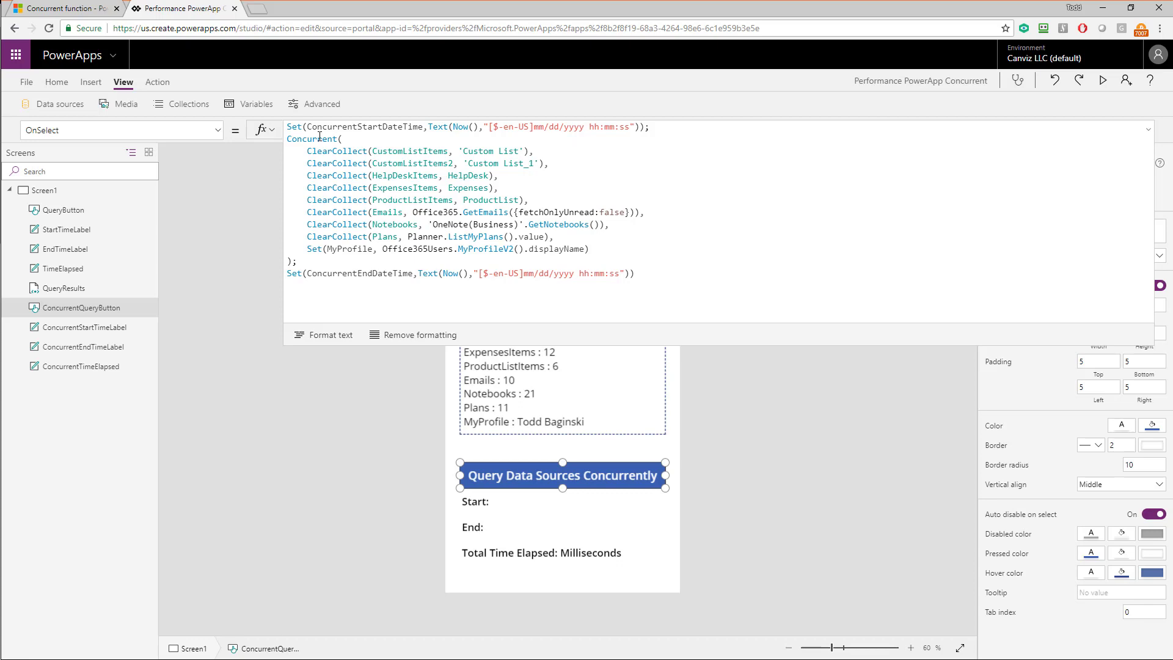
{"action": "double_click", "coordinate": [318, 138]}
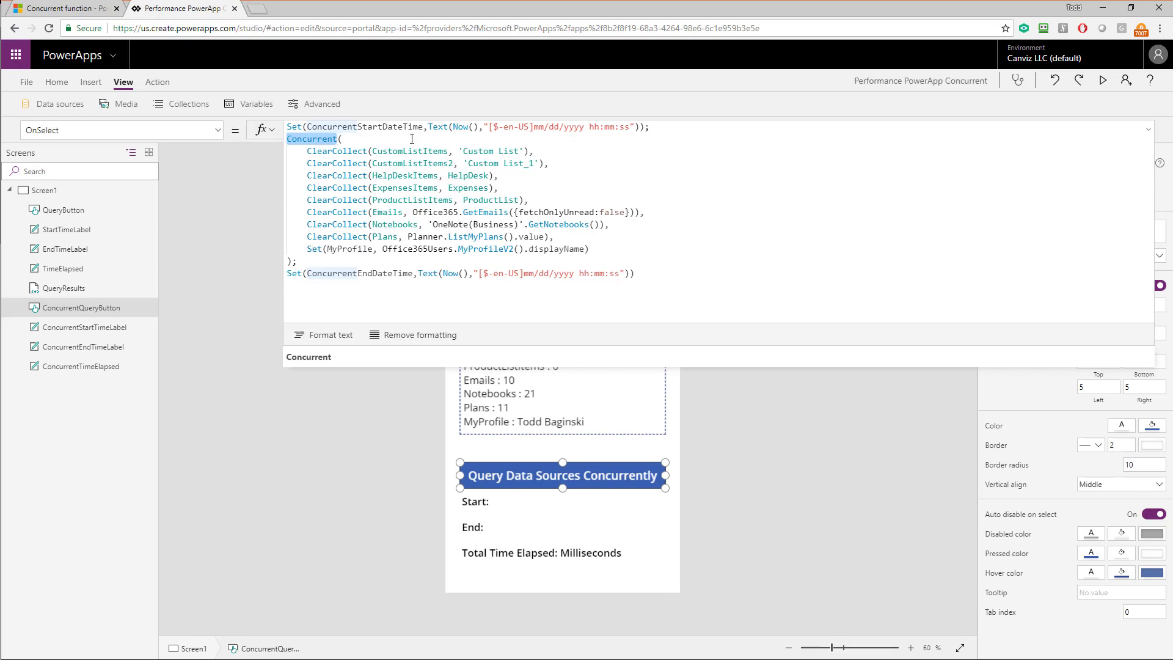
{"action": "left_click", "coordinate": [550, 151]}
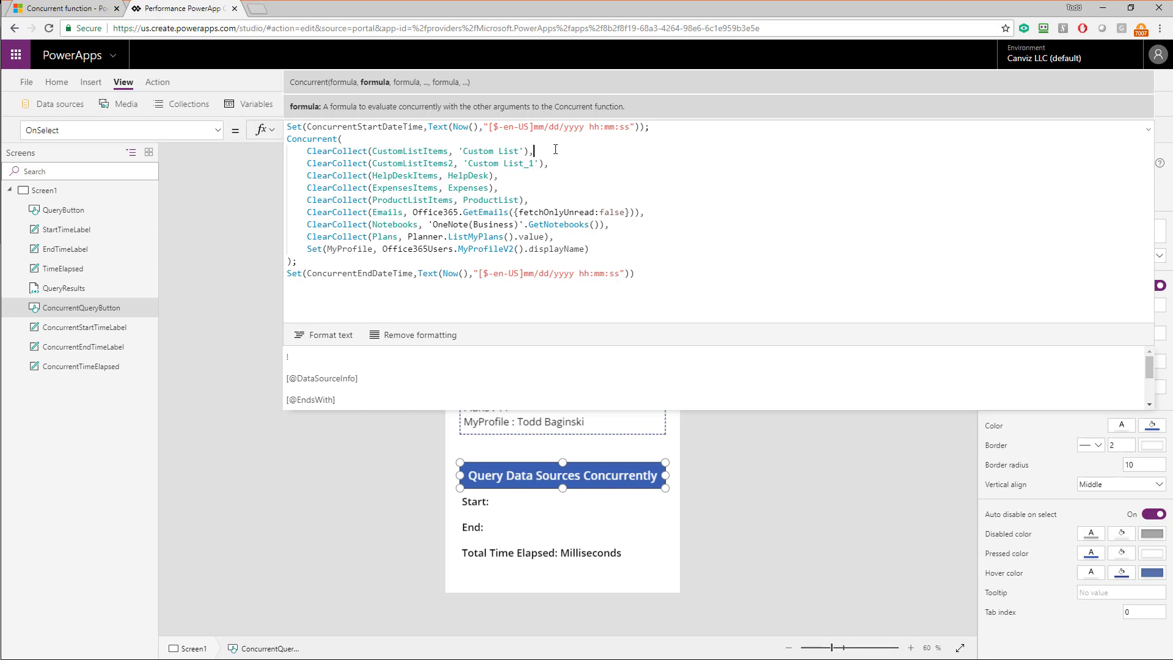
{"action": "left_click", "coordinate": [605, 251]}
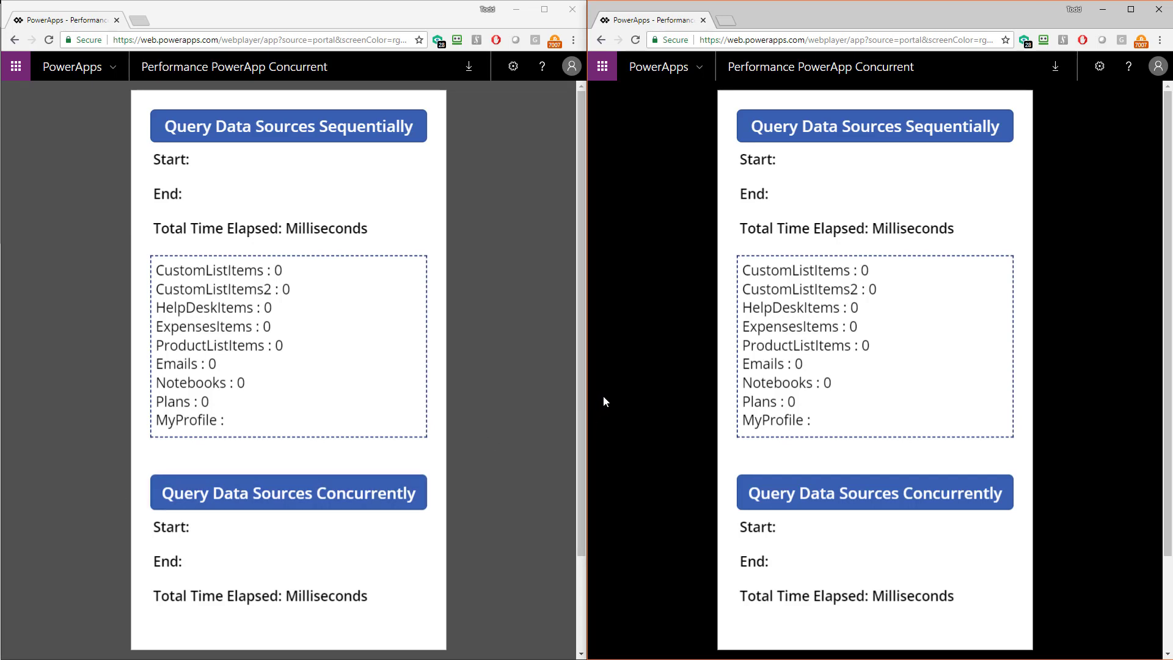
Step: Reload both windows; run the sequential load left (17000 ms) and concurrent load right (1000 ms)
{"action": "left_click", "coordinate": [50, 41]}
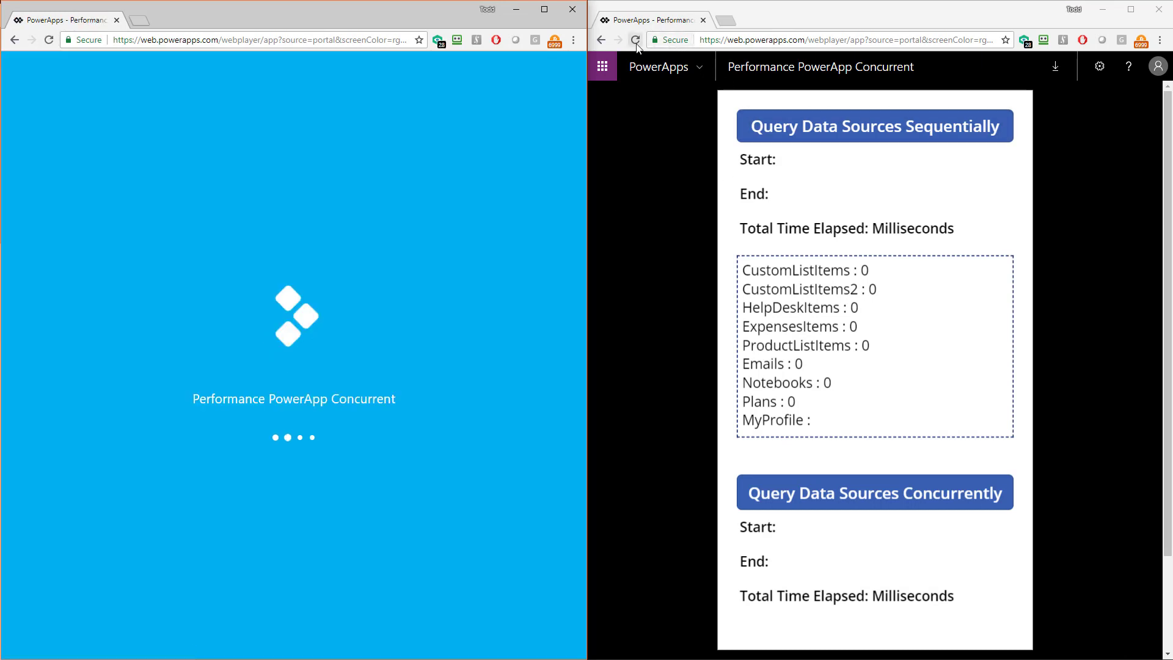
{"action": "left_click", "coordinate": [635, 40]}
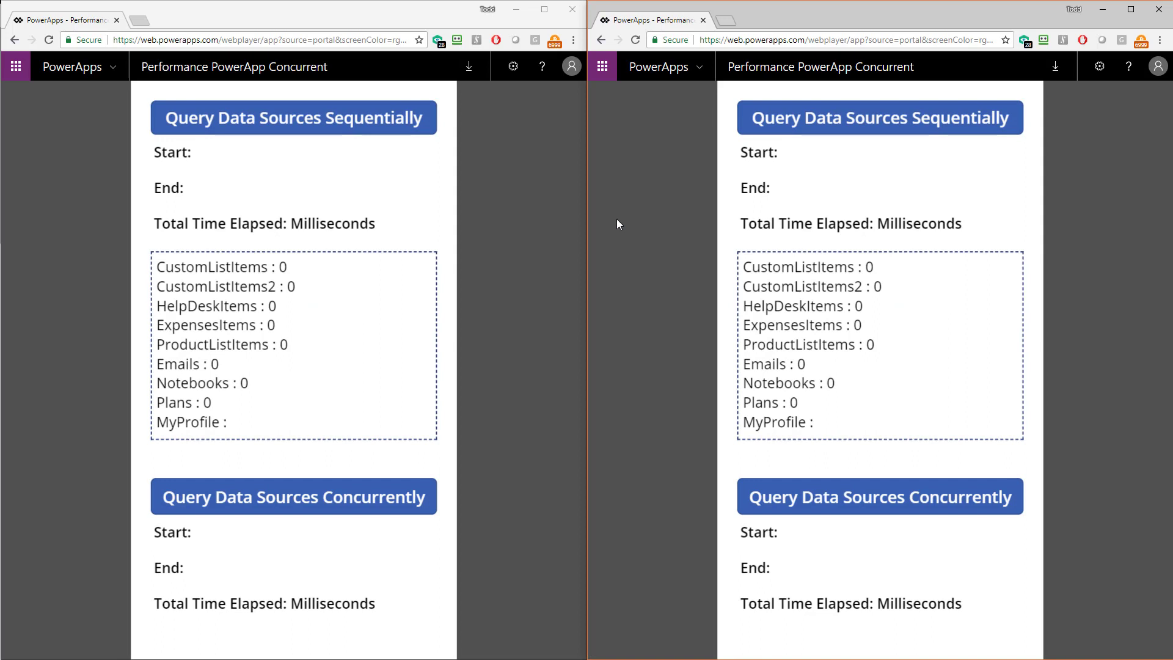
{"action": "left_click", "coordinate": [338, 124]}
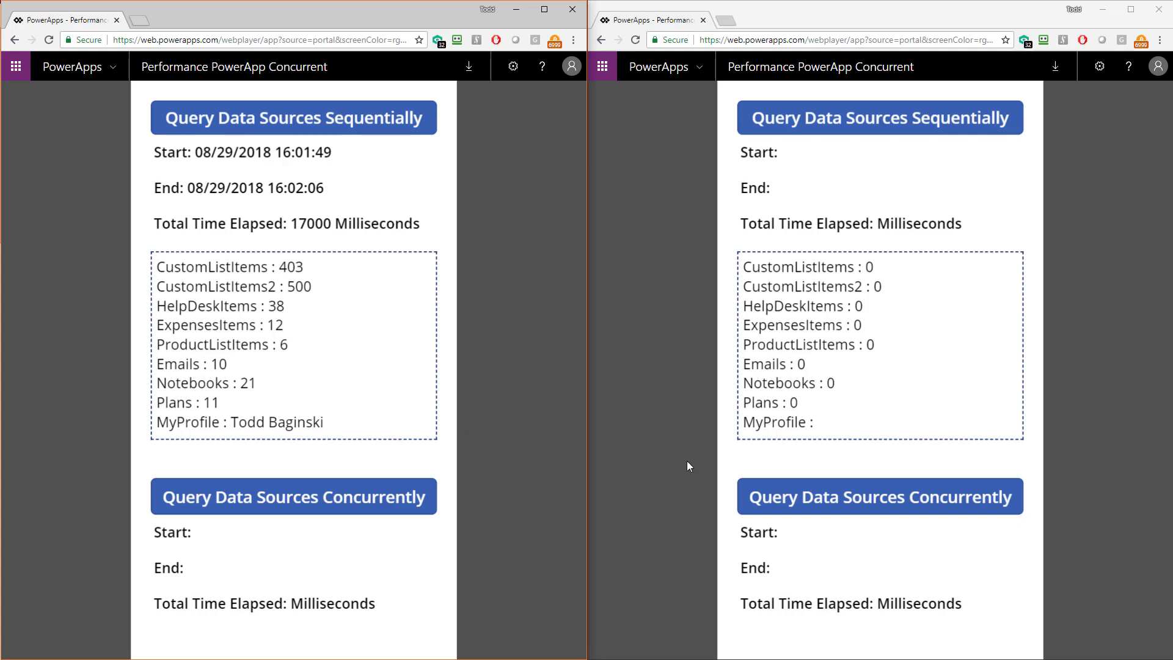
{"action": "left_click", "coordinate": [936, 503]}
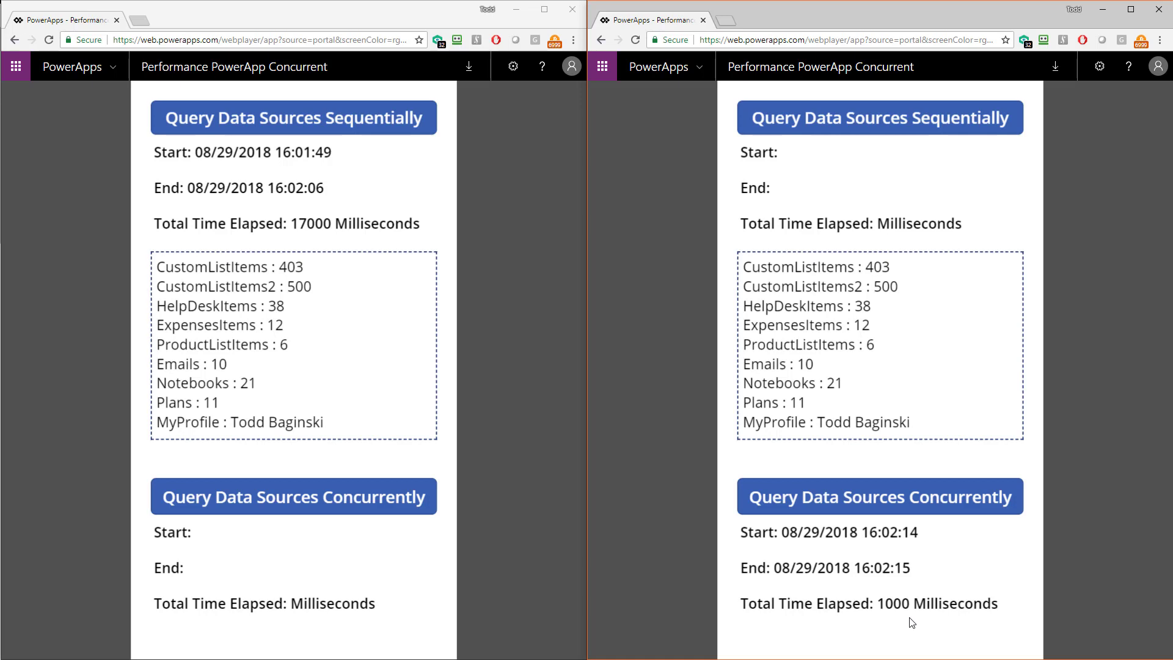
Step: Reload both windows and rerun the loads: sequential left (now 4000 ms), concurrent right
{"action": "left_click", "coordinate": [47, 43]}
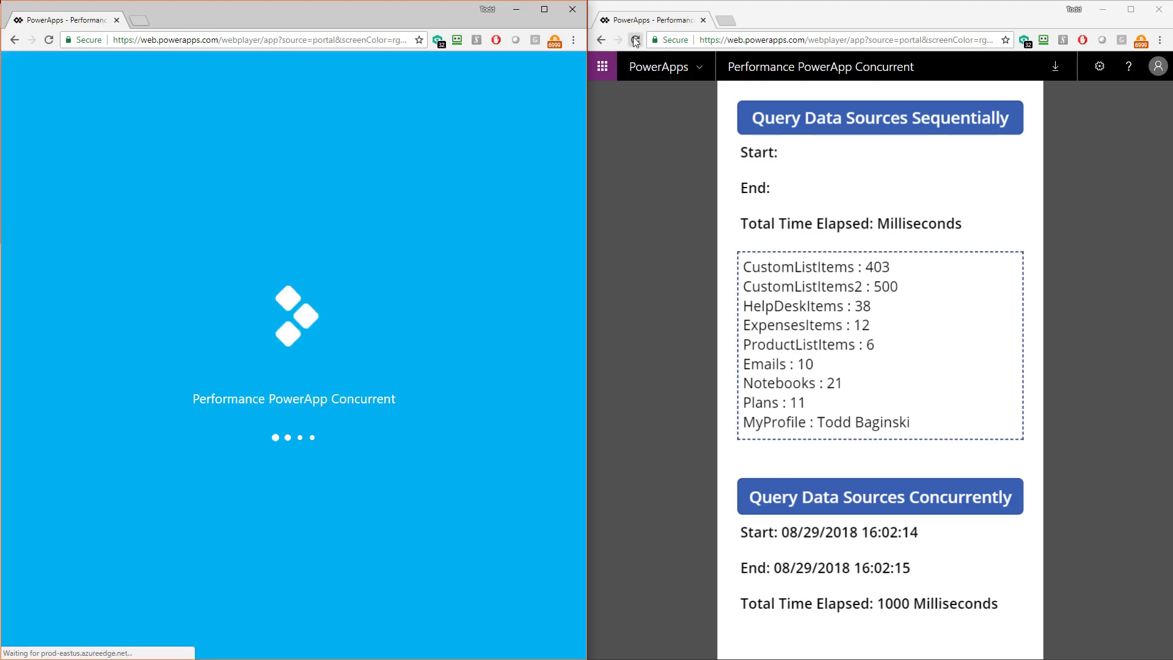
{"action": "left_click", "coordinate": [634, 39]}
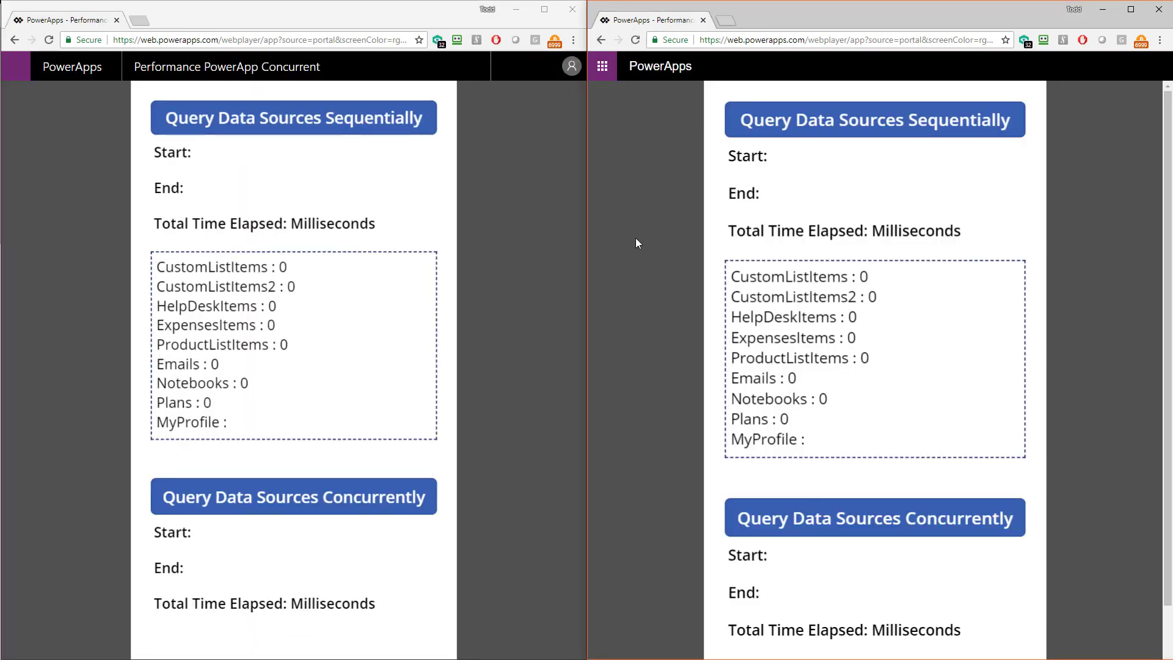
{"action": "left_click", "coordinate": [374, 132]}
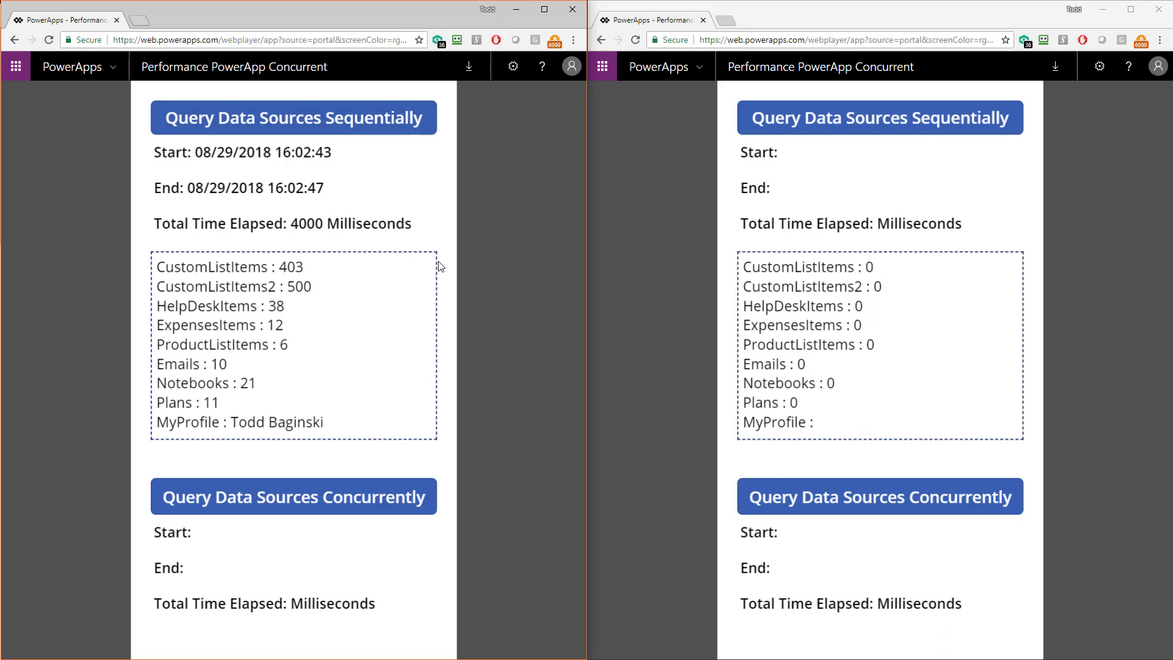
{"action": "left_click", "coordinate": [932, 498]}
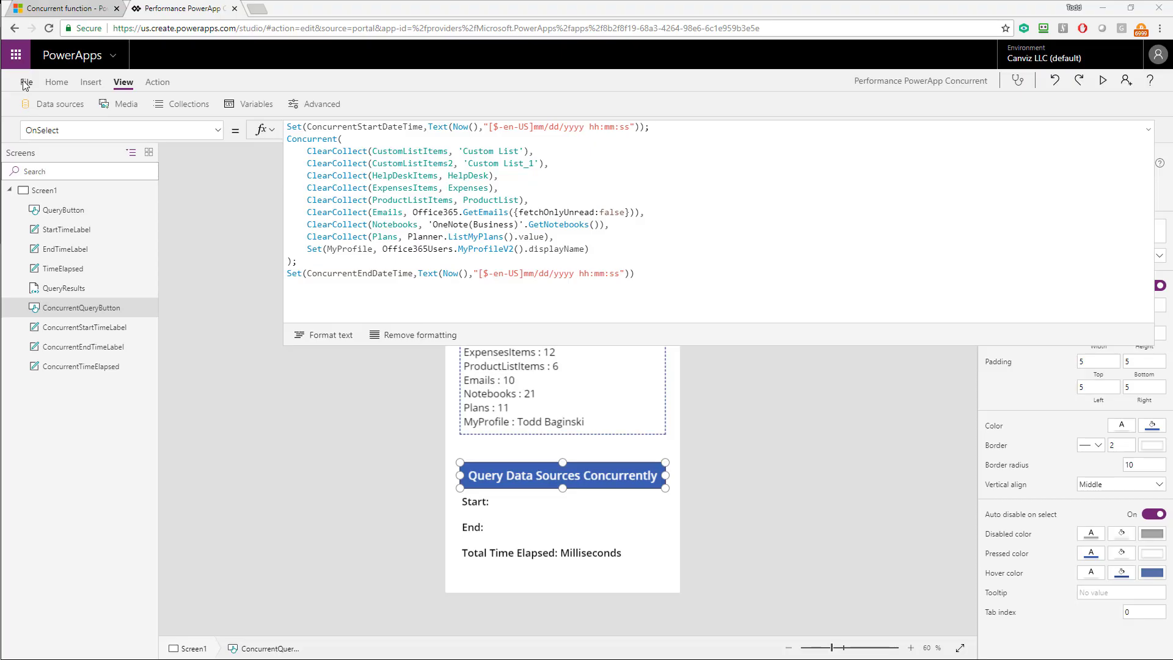
Step: Change the Data row limit in Advanced settings from 500 to 600
{"action": "left_click", "coordinate": [26, 83]}
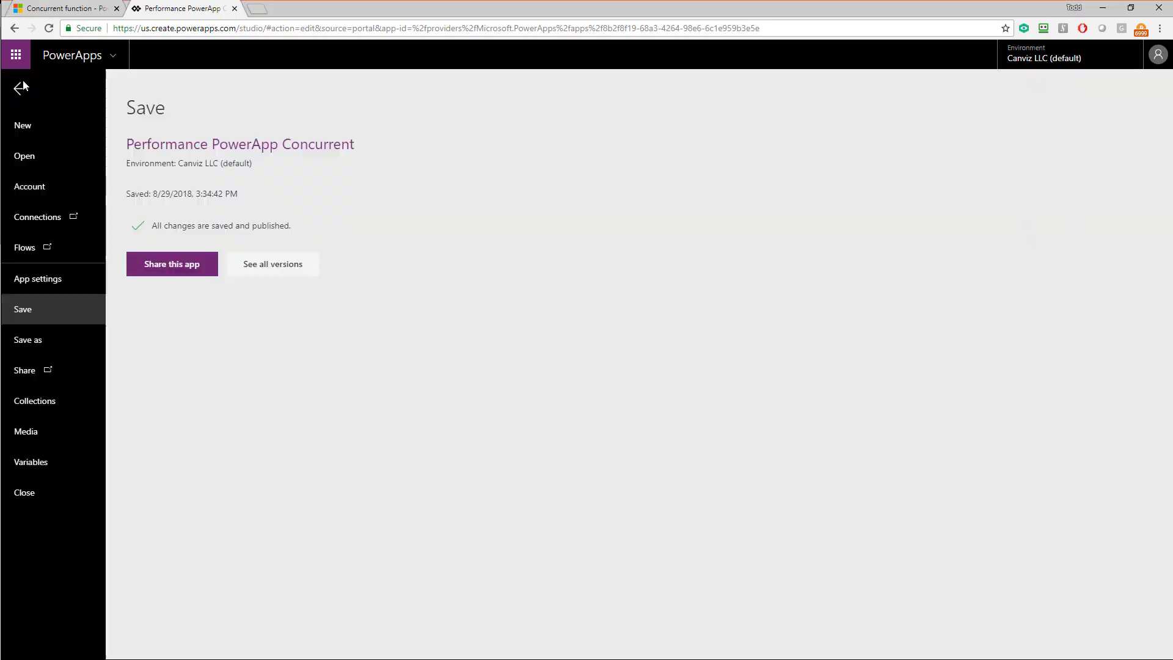
{"action": "left_click", "coordinate": [41, 287]}
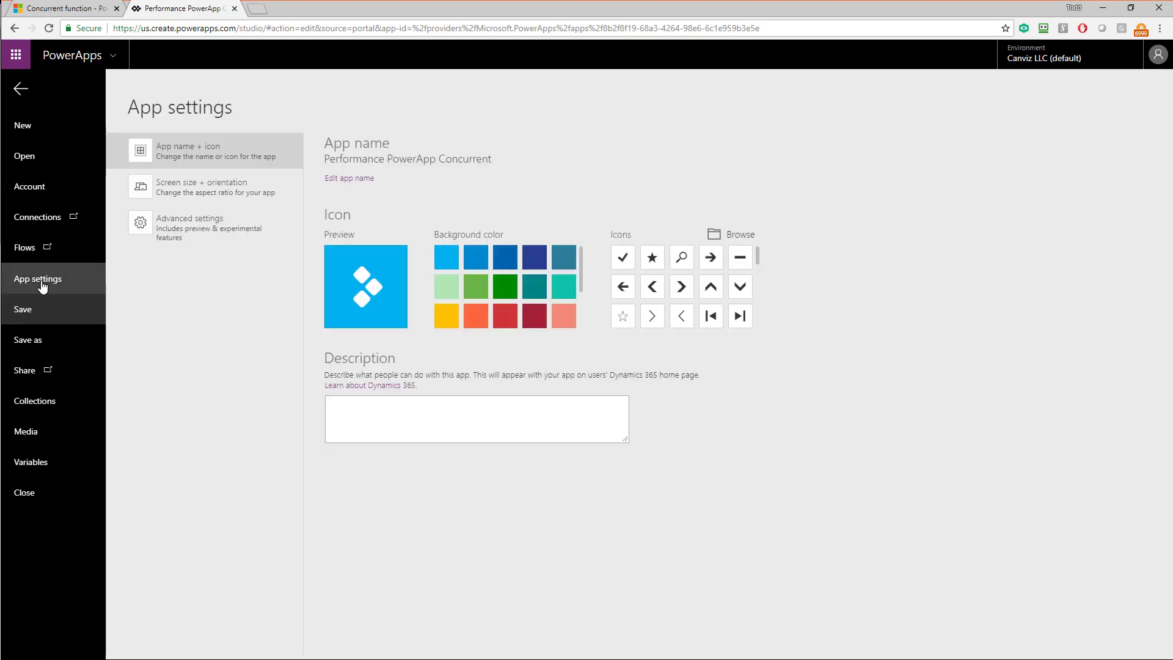
{"action": "left_click", "coordinate": [219, 237]}
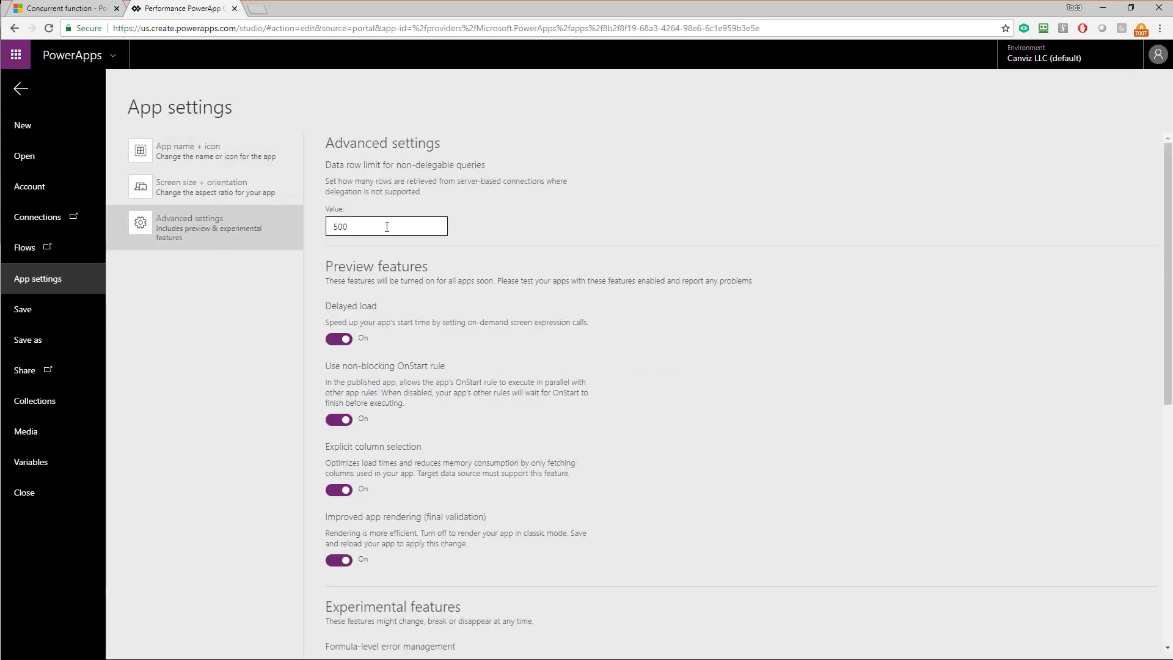
{"action": "left_click_drag", "start_coordinate": [367, 226], "coordinate": [296, 226]}
{"action": "type", "text": "600"}
{"action": "left_click", "coordinate": [24, 88]}
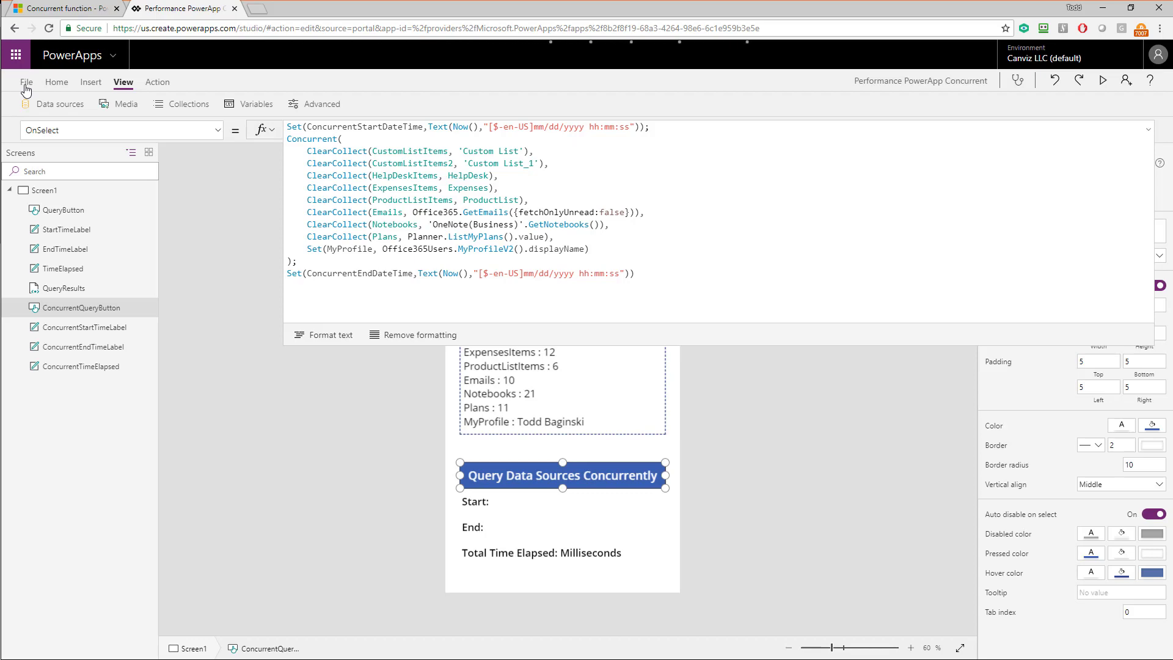
Step: Preview the app and run the sequential load: 506 CustomListItems2 items in 5000 ms
{"action": "left_click", "coordinate": [1149, 130]}
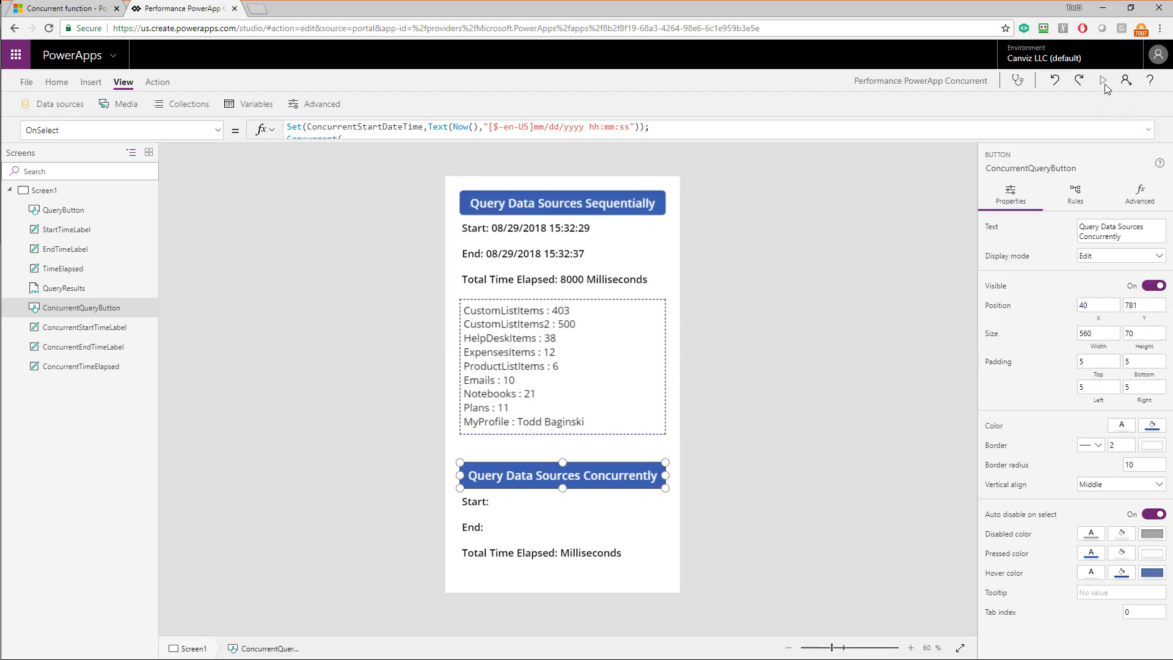
{"action": "left_click", "coordinate": [1104, 81]}
{"action": "left_click", "coordinate": [637, 86]}
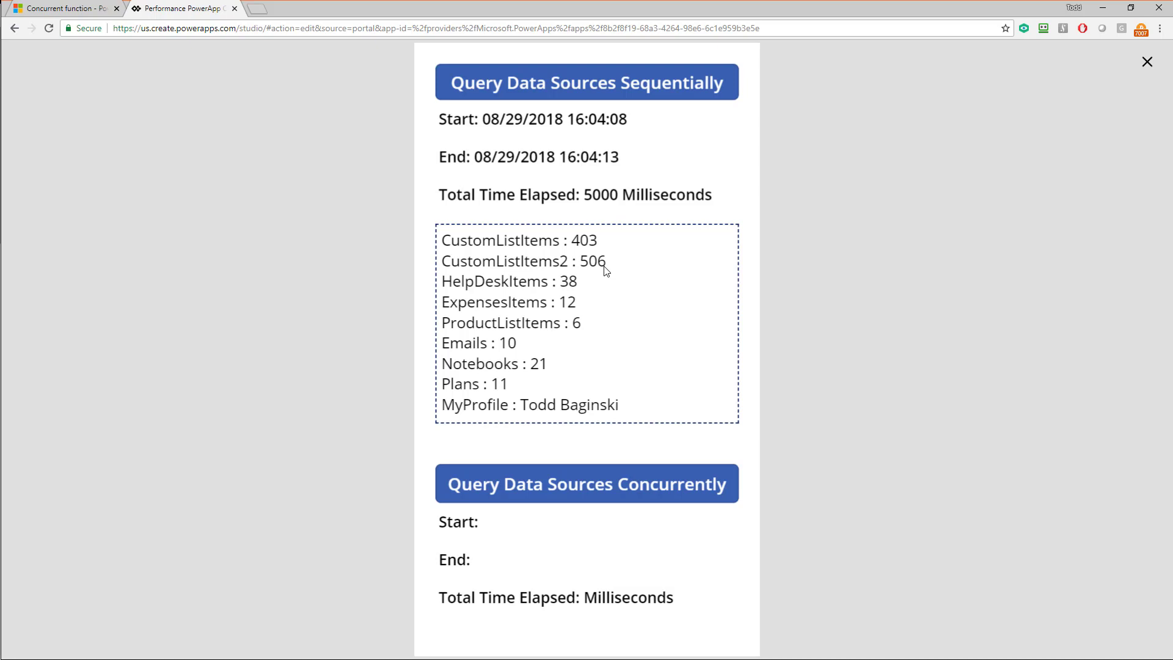
{"action": "left_click", "coordinate": [1146, 62]}
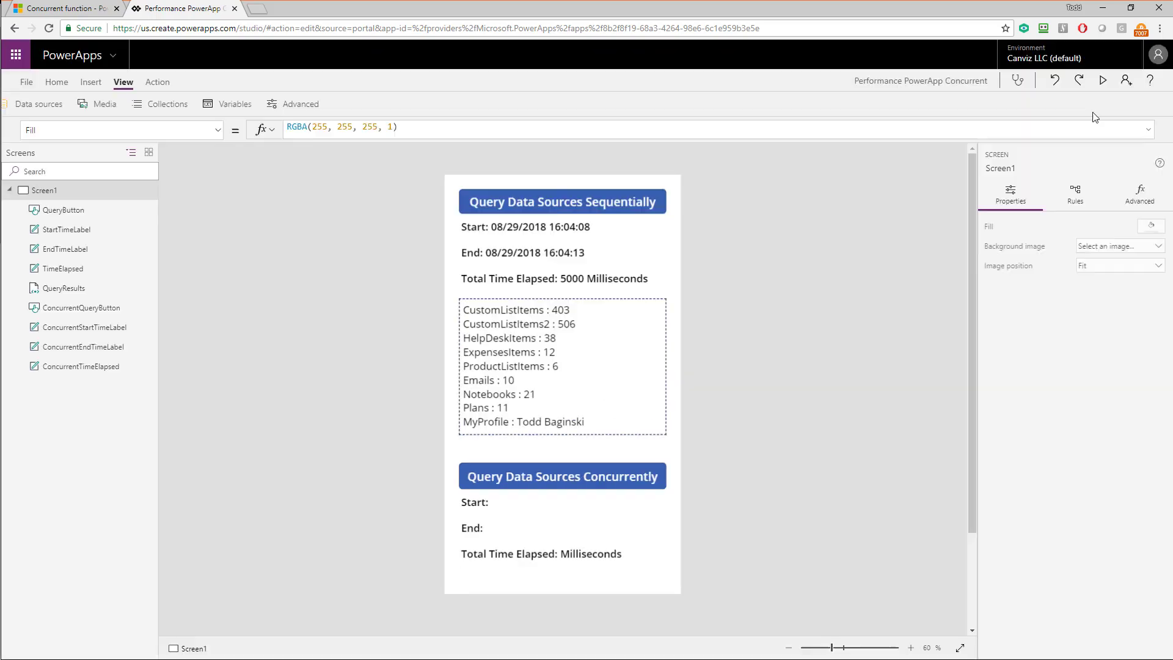
Step: Highlight the Concurrent(...) block in the Concurrently button's OnSelect formula, then save with Ctrl+S
{"action": "left_click", "coordinate": [622, 473]}
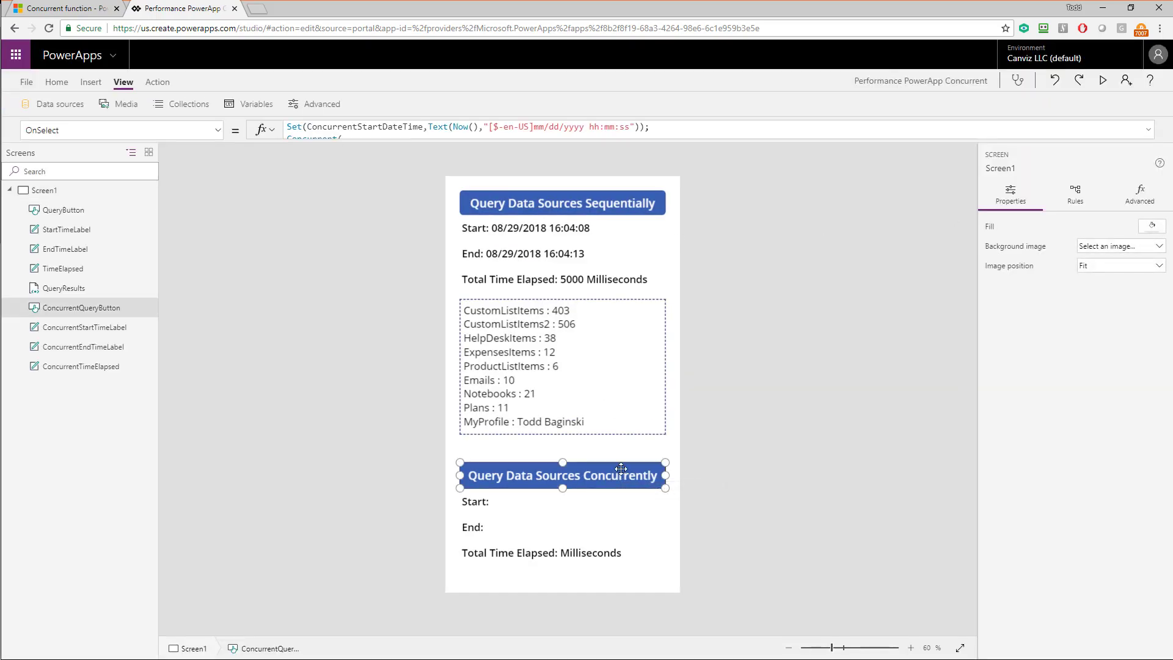
{"action": "left_click", "coordinate": [1148, 129]}
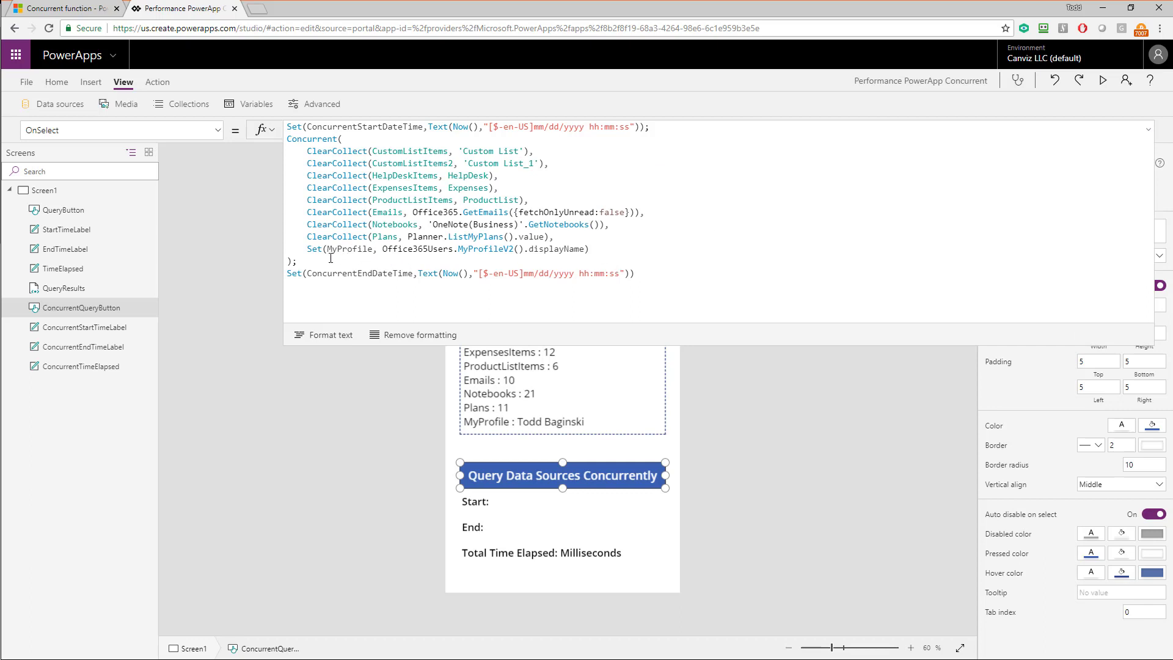
{"action": "left_click_drag", "start_coordinate": [330, 260], "coordinate": [287, 138]}
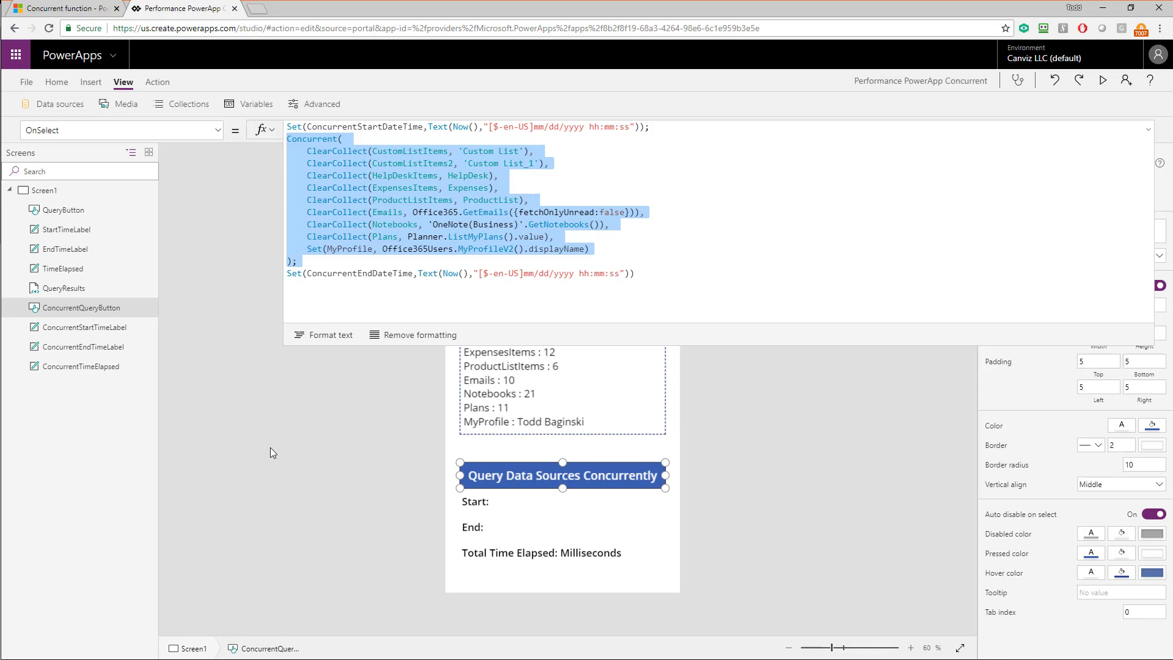
{"action": "left_click", "coordinate": [303, 421]}
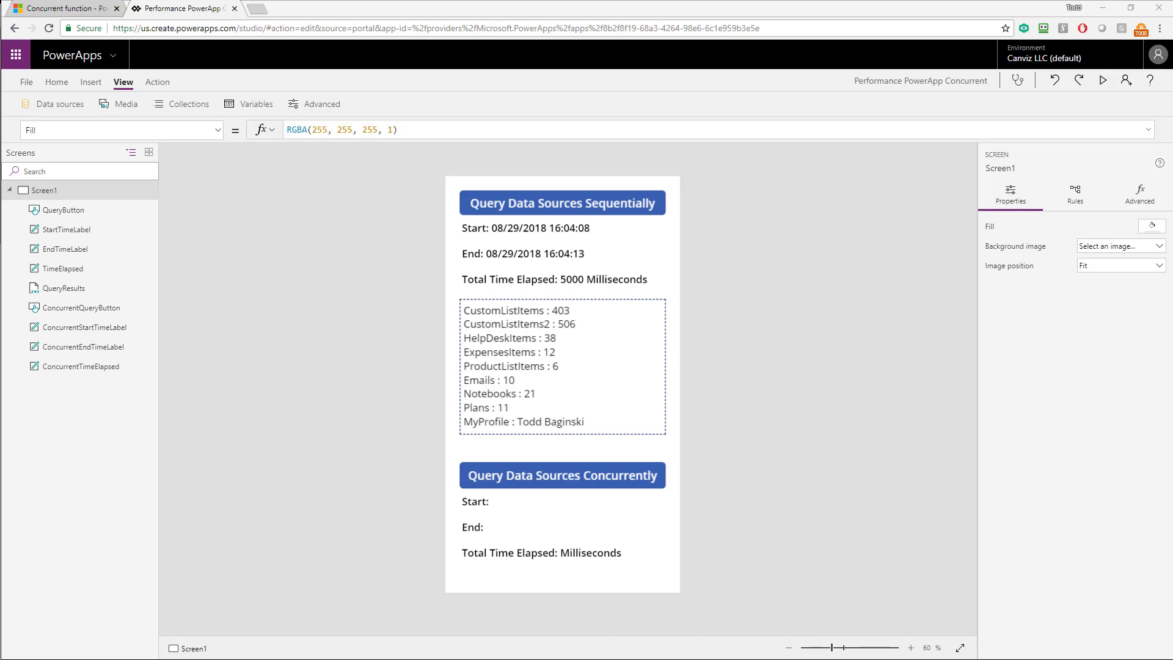
{"action": "key", "text": "ctrl+s"}
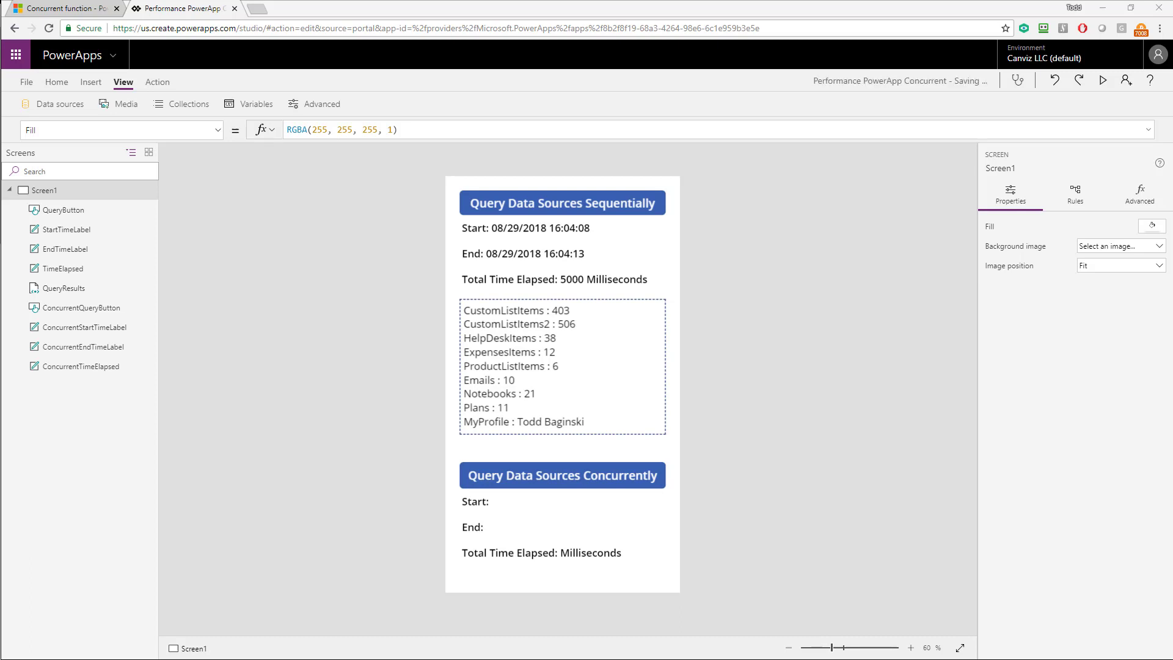